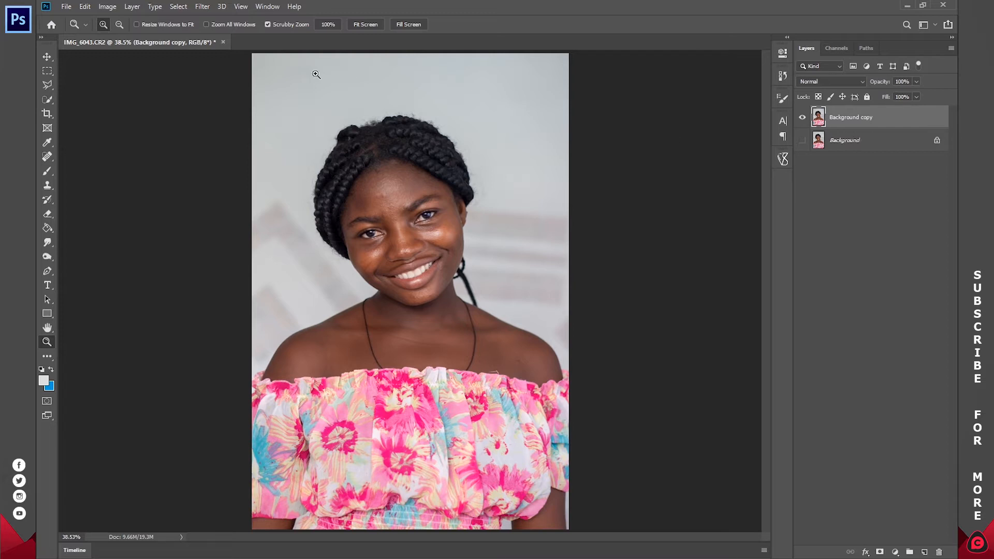
Step: Start the Oil Paint filter on the Background copy layer with Stylization 5, Cleanliness 5, Scale 0.5 and Bristle Detail 5
left_click(206, 7)
mouse_move(282, 206)
left_click(369, 246)
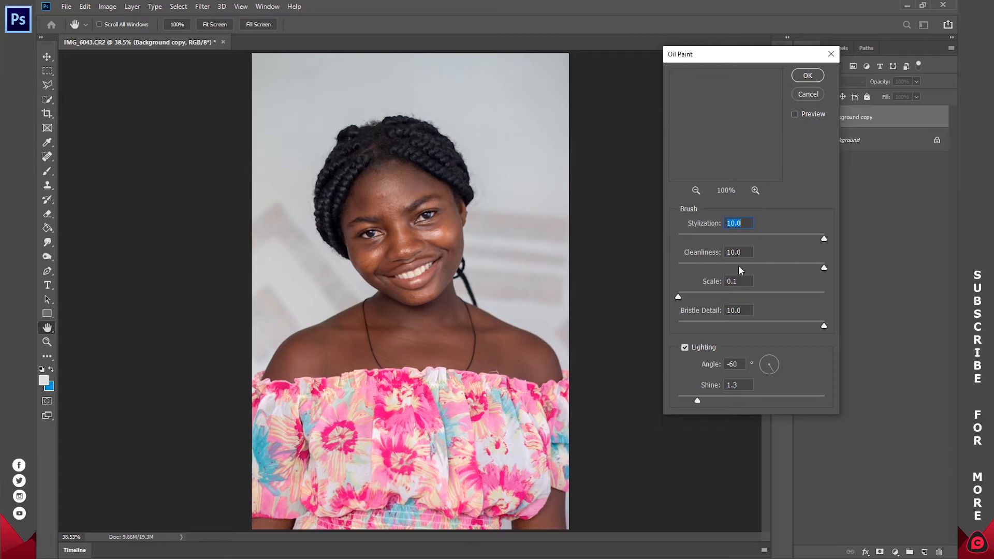
left_click(696, 190)
left_click(696, 190)
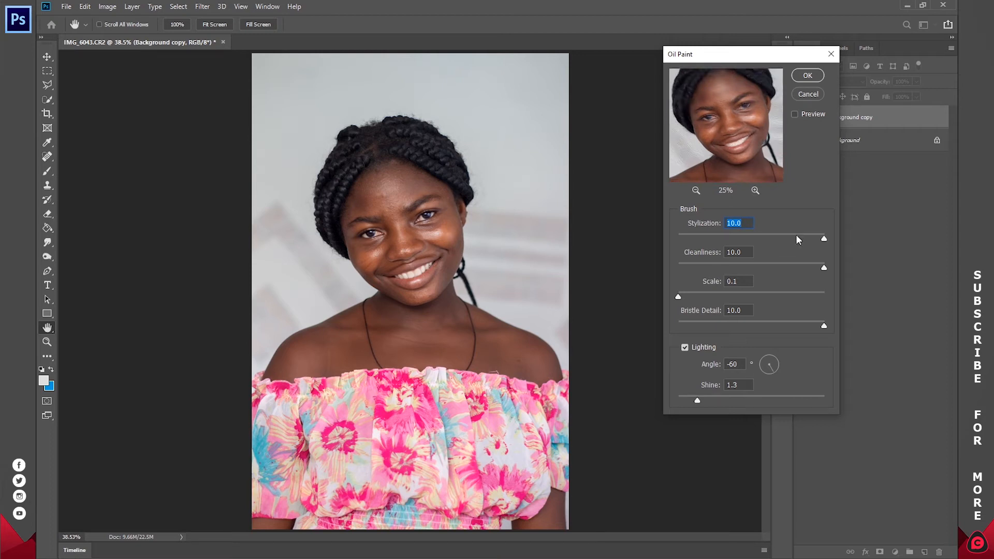
left_click_drag(825, 238, 764, 241)
type("5")
key("Tab")
type("5")
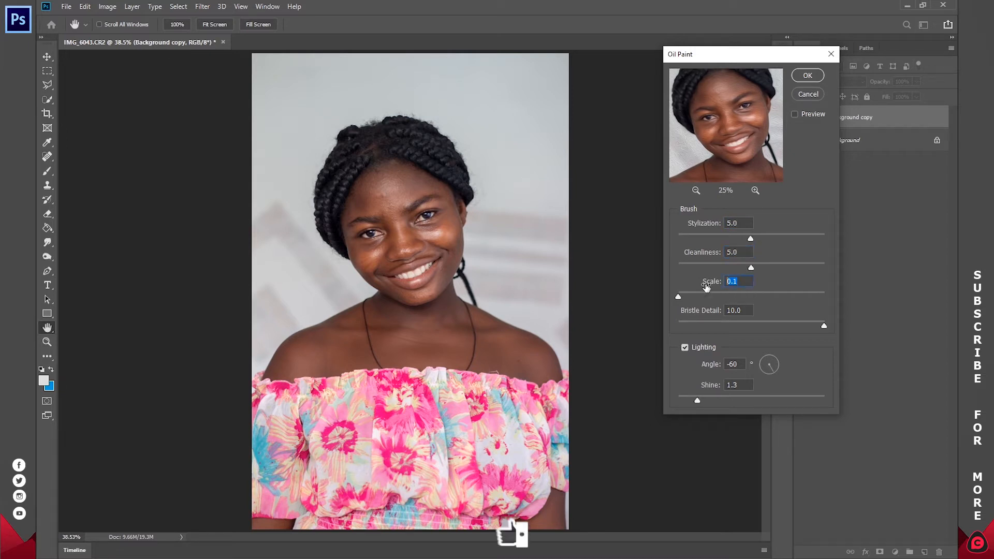
type("0.5")
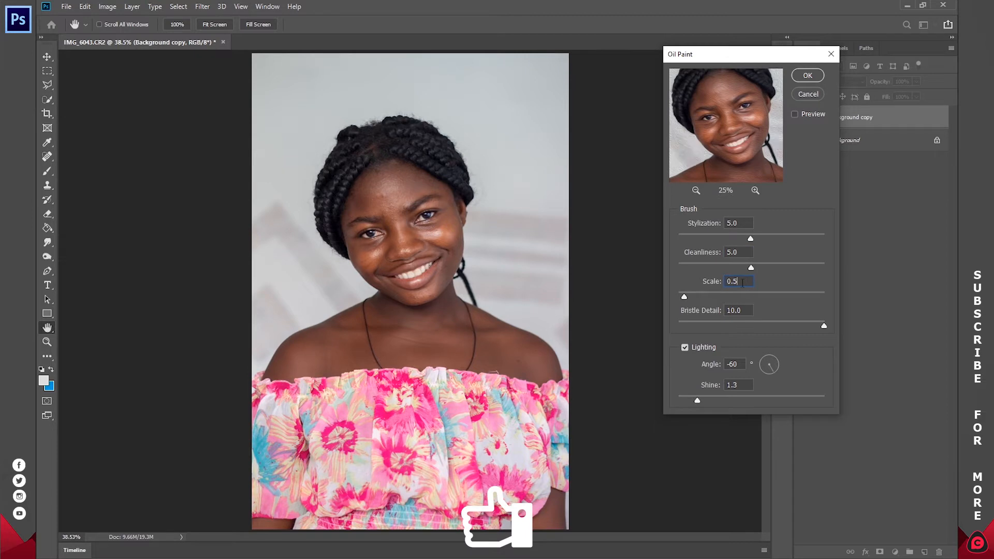
key("Tab")
type("5")
key("Tab")
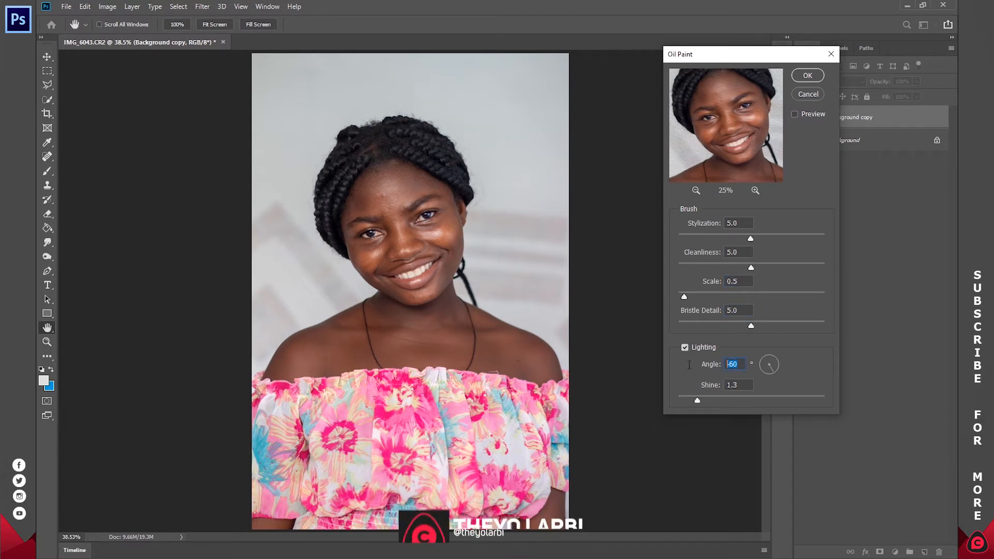
Step: Set the Oil Paint lighting angle to 0° and shine to 1, and apply the filter
type("0")
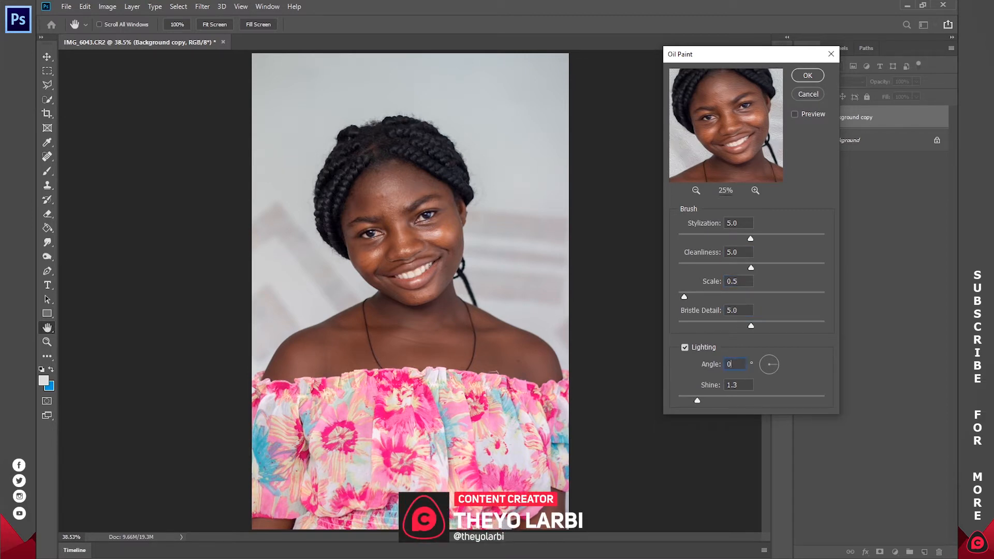
key("Tab")
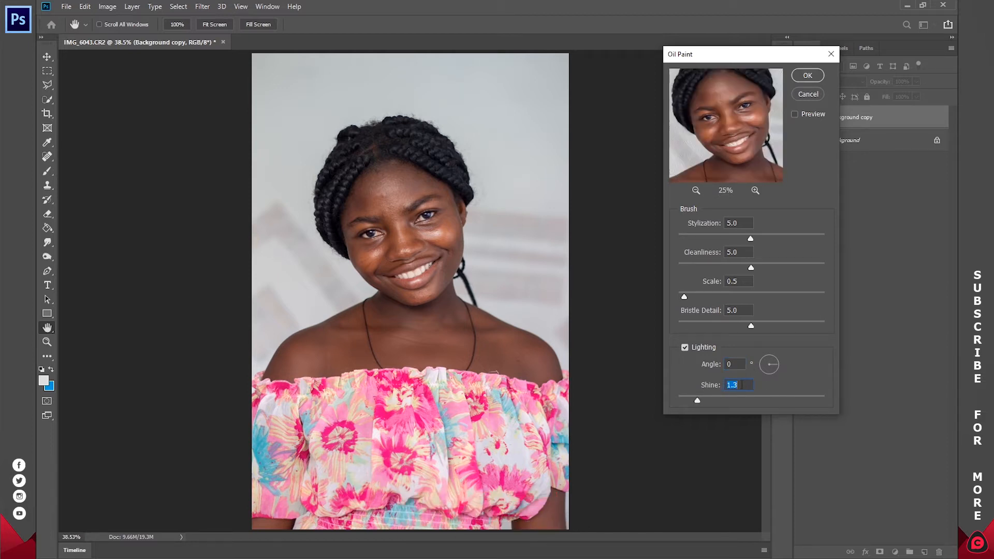
type("1")
key("Return")
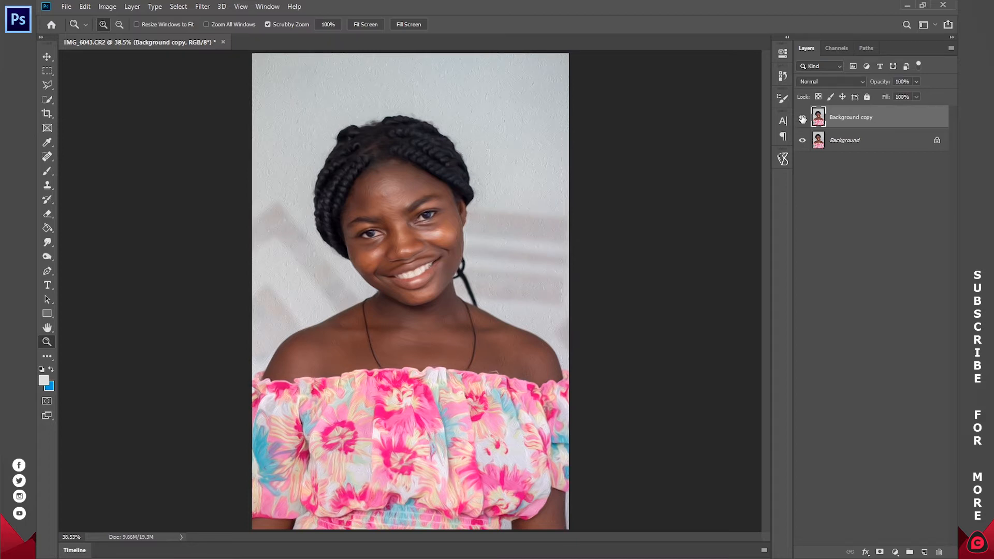
Step: Smooth the skin around the eyebrow and eye on the image's right side using the Smudge tool with a 40 px brush
left_click_drag(385, 228, 437, 237)
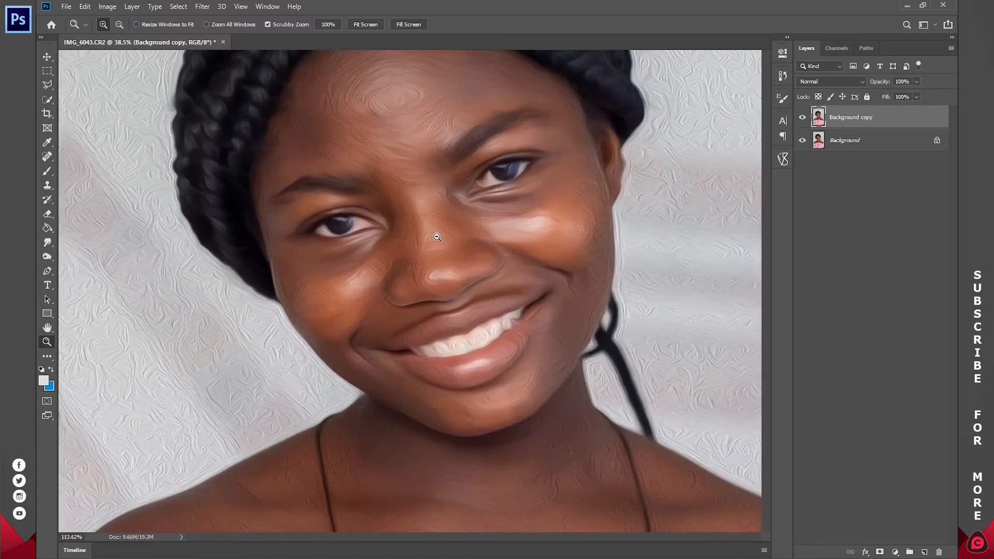
left_click(47, 242)
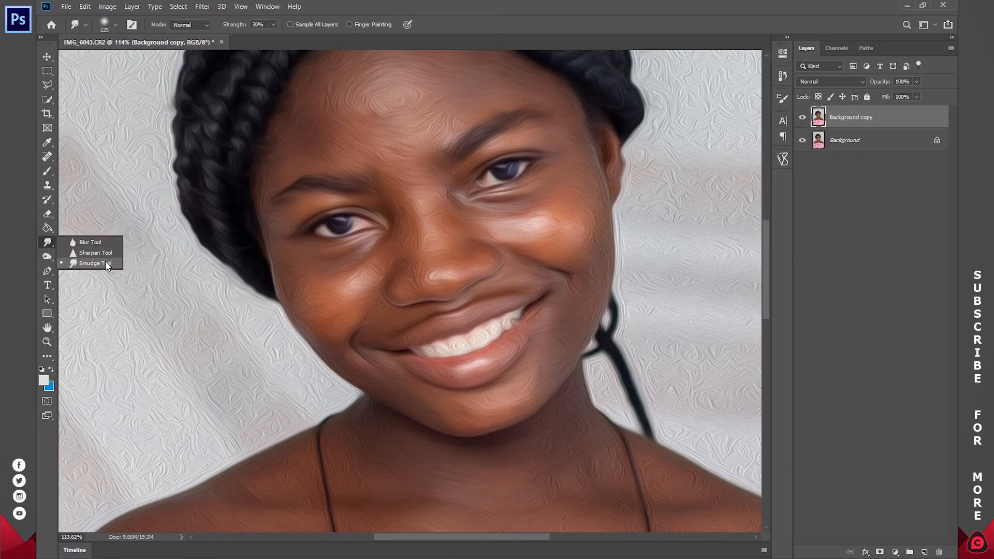
left_click(106, 264)
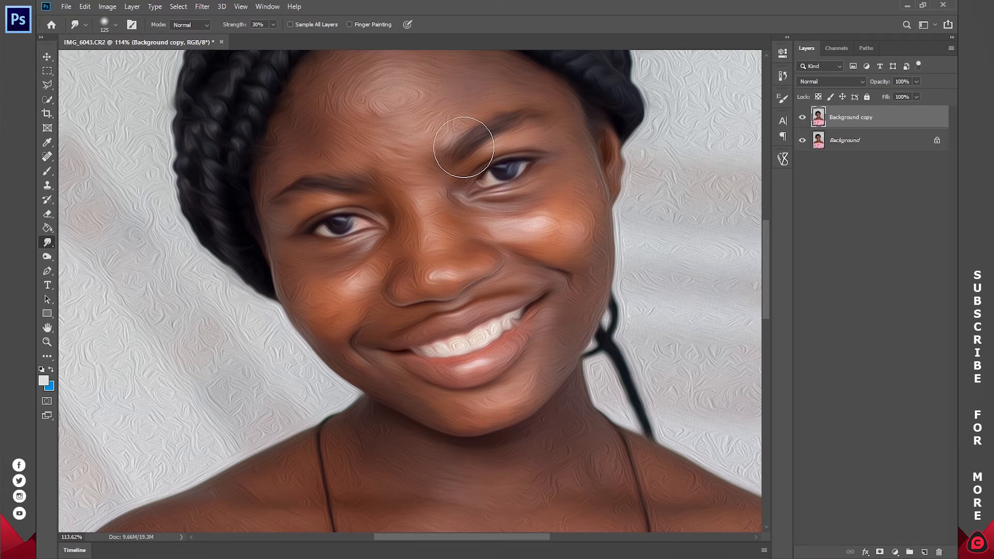
key("bracketleft")
key("bracketleft")
key("bracketleft")
key("bracketleft")
key("bracketleft")
key("bracketleft")
key("bracketleft")
key("bracketleft")
left_click_drag(461, 142, 499, 150)
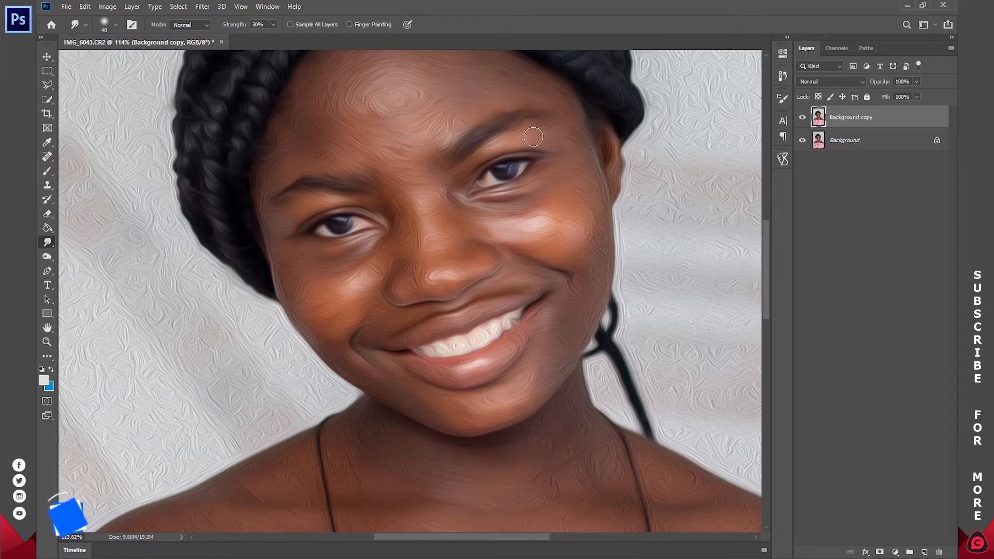
scroll(382, 224, "up", 3)
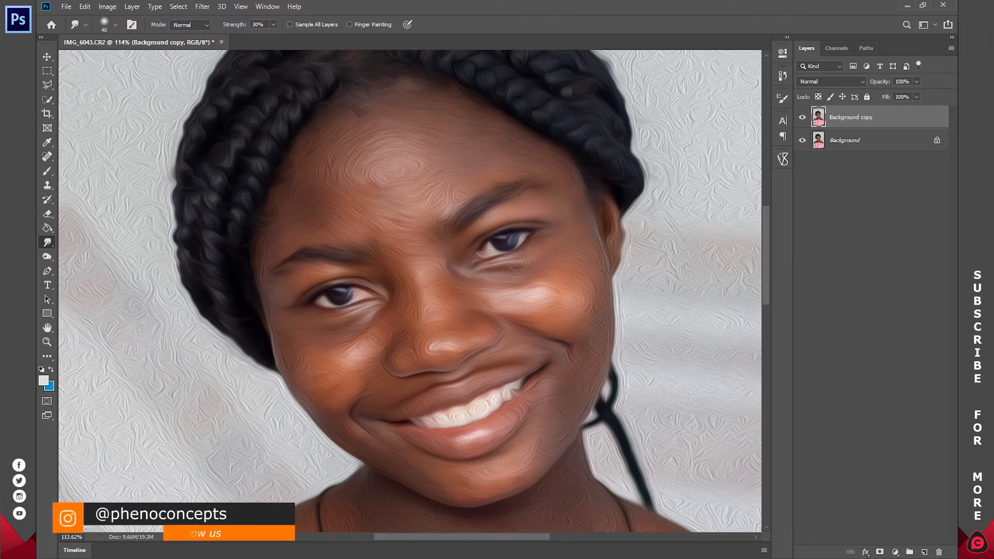
scroll(549, 245, "down", 2)
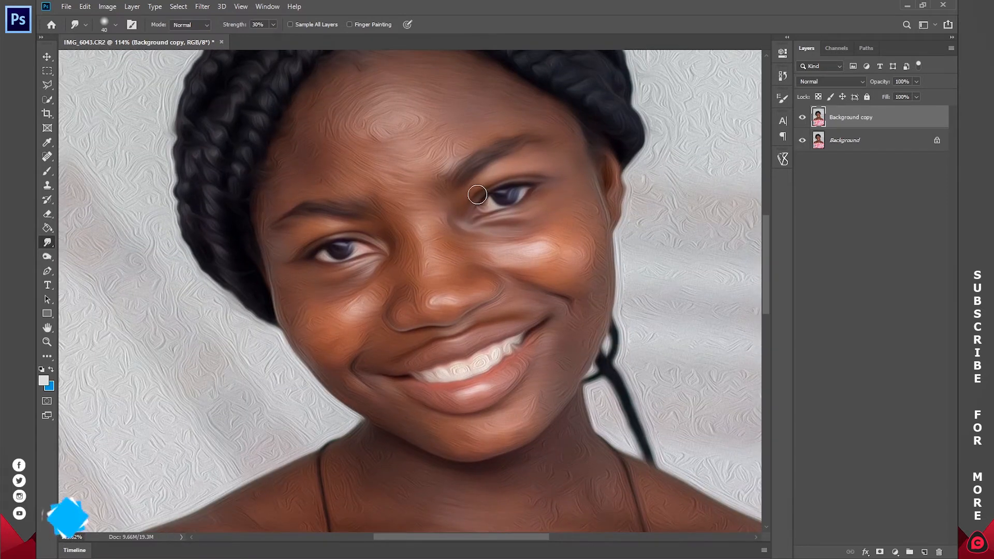
scroll(464, 259, "down", 2)
mouse_move(402, 352)
left_mouse_down()
mouse_move(423, 338)
mouse_move(471, 346)
left_mouse_up()
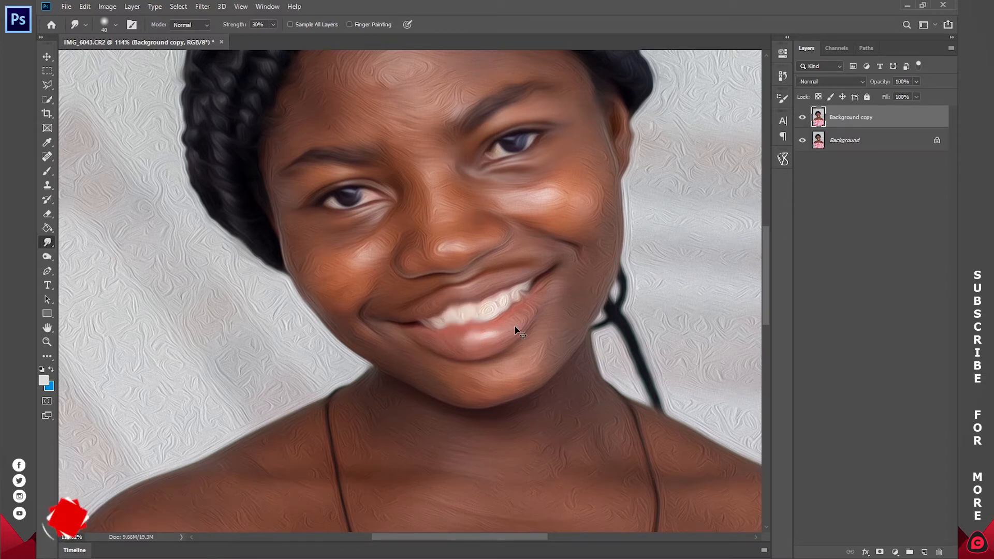
key("ctrl+z")
key("ctrl+z")
Step: Smudge along the lower lip and the mouth edges to smooth out the oil-paint texture
left_click_drag(423, 339, 507, 327)
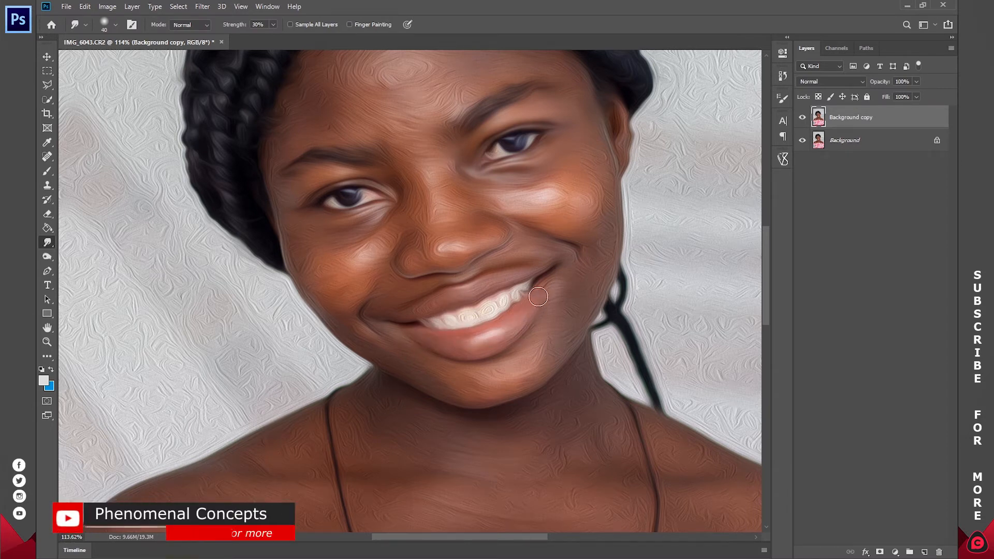
mouse_move(462, 350)
left_mouse_down()
mouse_move(524, 321)
mouse_move(462, 343)
mouse_move(480, 314)
mouse_move(424, 310)
mouse_move(529, 278)
left_mouse_up()
left_click_drag(465, 268, 488, 357)
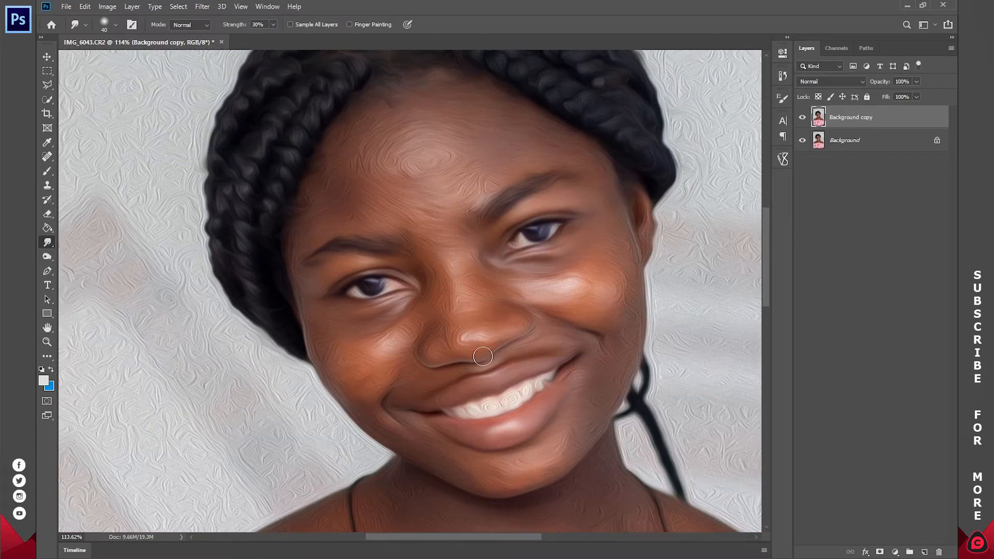
Step: Smudge the eyebrow and eyelid area on the image's left side, varying the brush size between about 60 and 80 px
key("[")
right_click(412, 209)
left_click(326, 282)
key("]")
key("]")
key("]")
key("]")
key("]")
key("]")
key("]")
left_click_drag(374, 246, 316, 259)
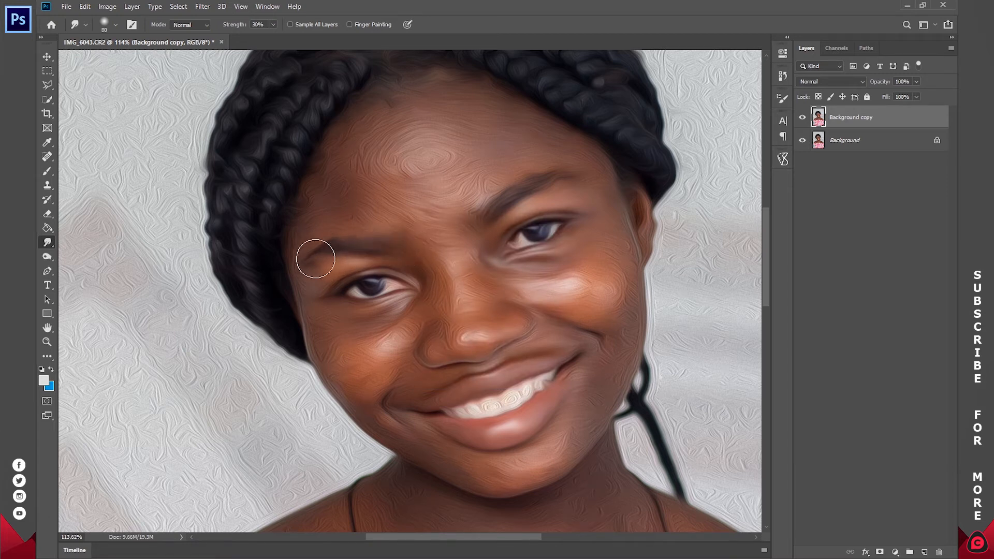
key("bracketleft")
key("bracketleft")
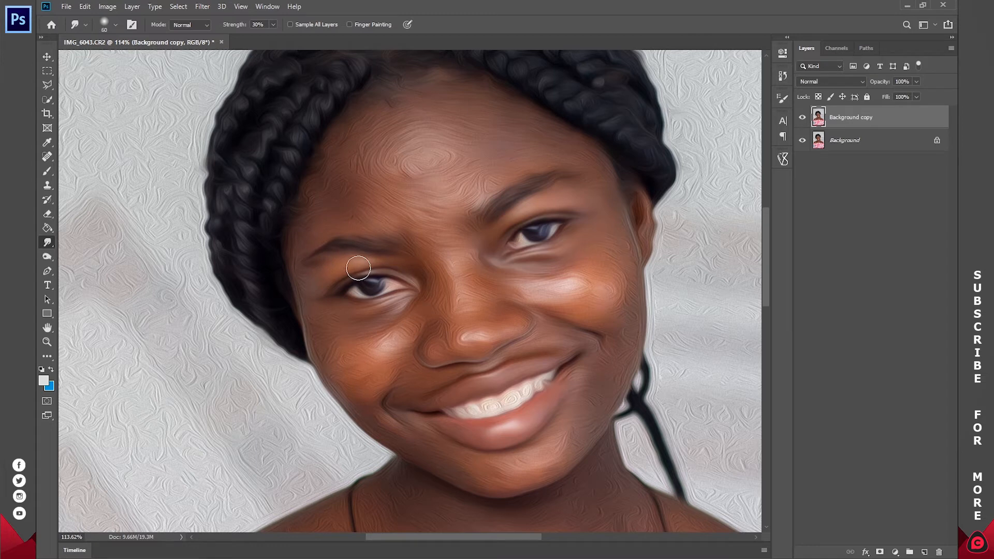
key("bracketleft")
key("bracketleft")
Step: Smudge the swirled paint texture across the forehead smooth with a 100 px brush
key("bracketright")
key("bracketright")
key("bracketright")
key("bracketright")
key("bracketright")
key("bracketright")
left_click_drag(460, 147, 542, 141)
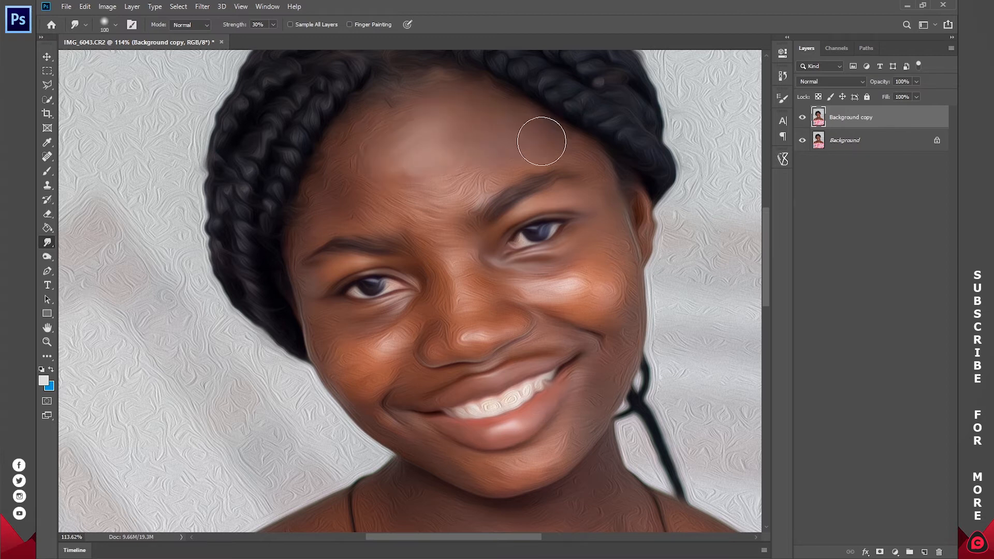
Step: Examine the smoothed skin on the face and shoulders, both up close and with the whole portrait in view
key("z")
left_click(365, 25)
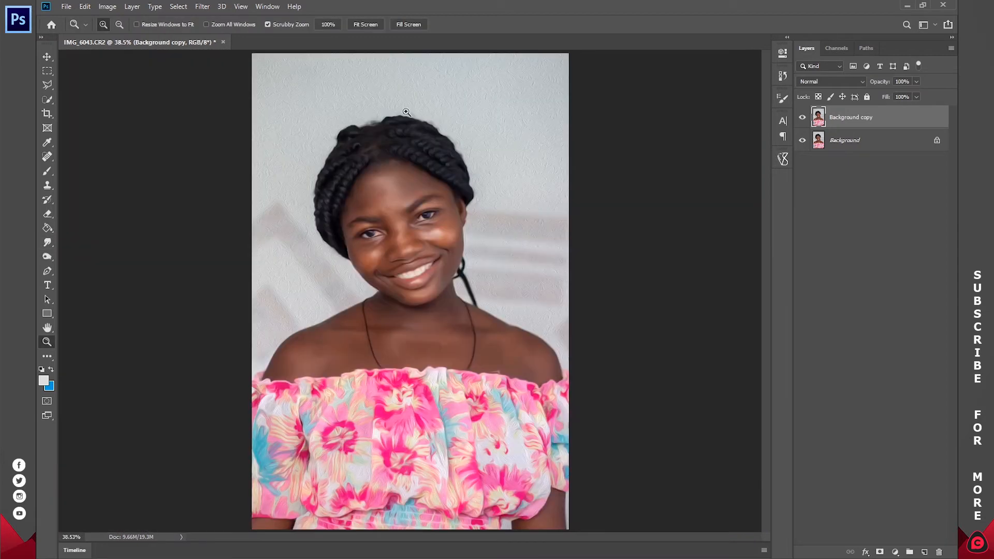
left_click_drag(432, 309, 435, 295)
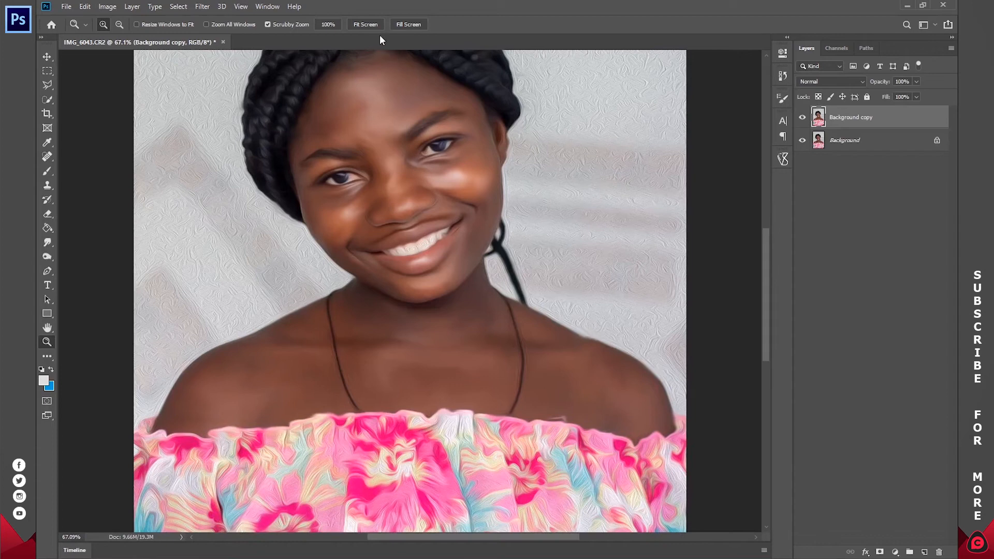
left_click(373, 24)
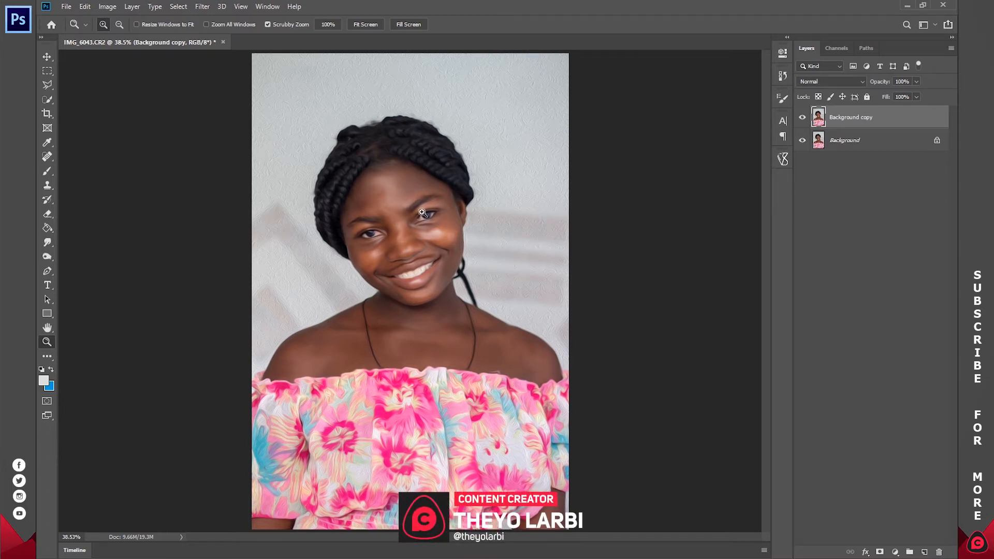
left_click_drag(535, 178, 574, 169)
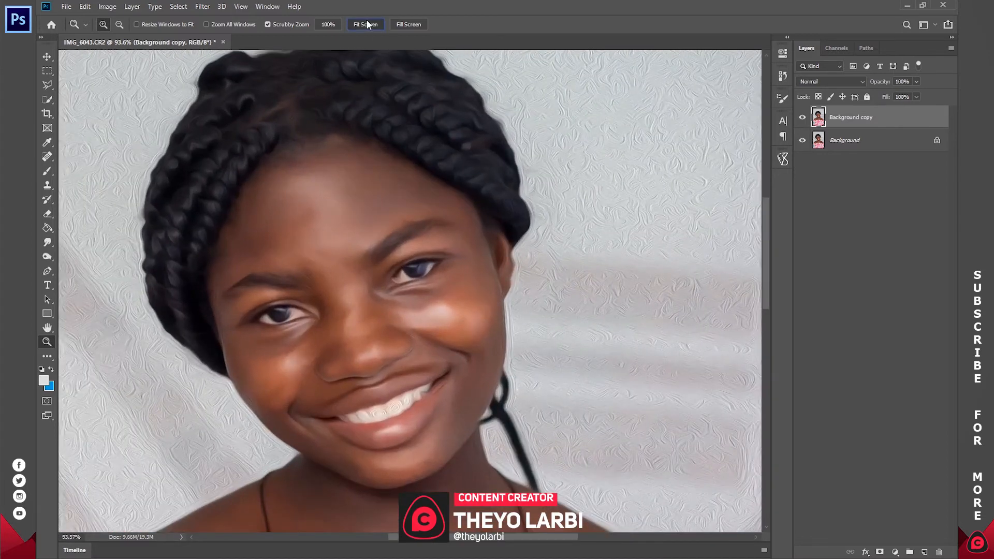
left_click(365, 25)
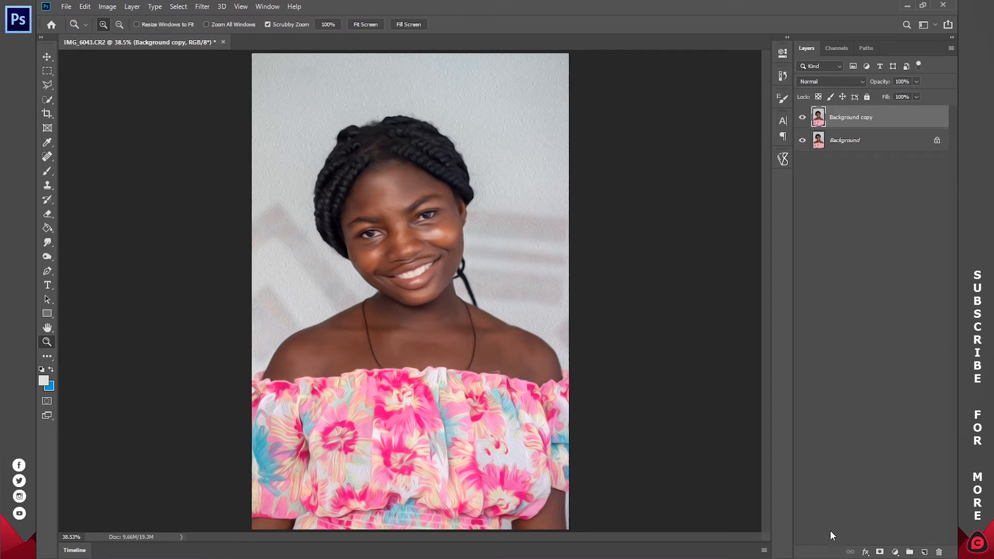
Step: Add a new layer above Background copy and fill it with 50% Gray in Normal mode at 100% opacity
left_click(924, 552)
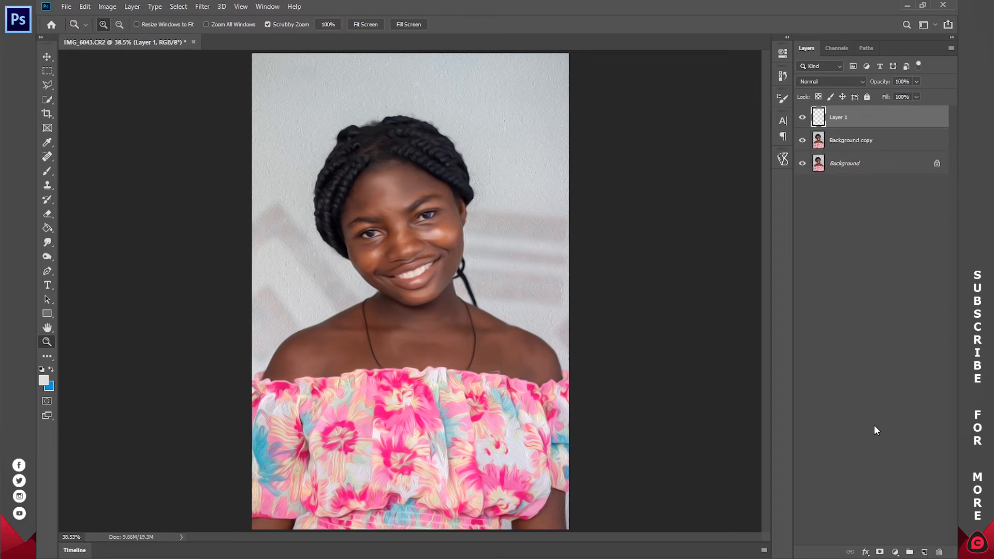
left_click(85, 6)
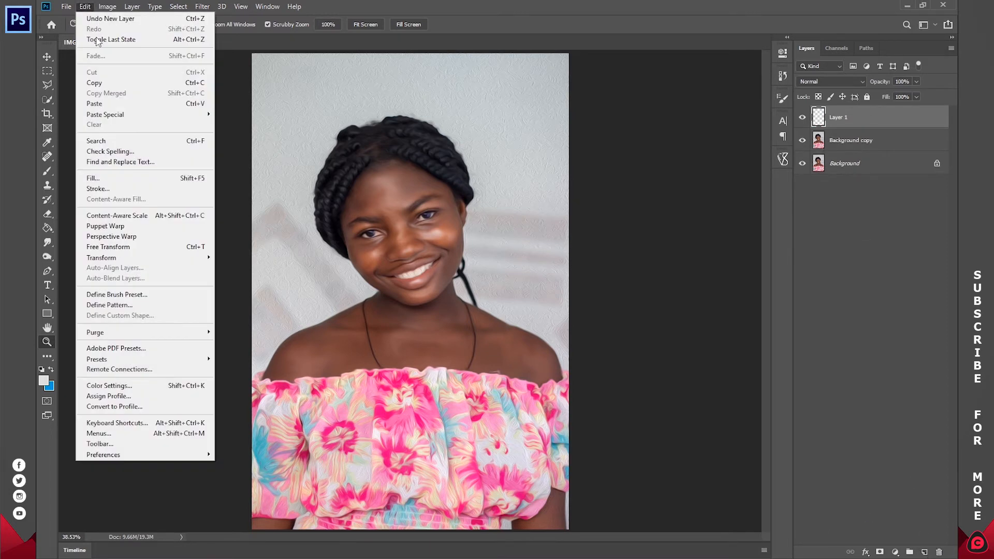
left_click(128, 179)
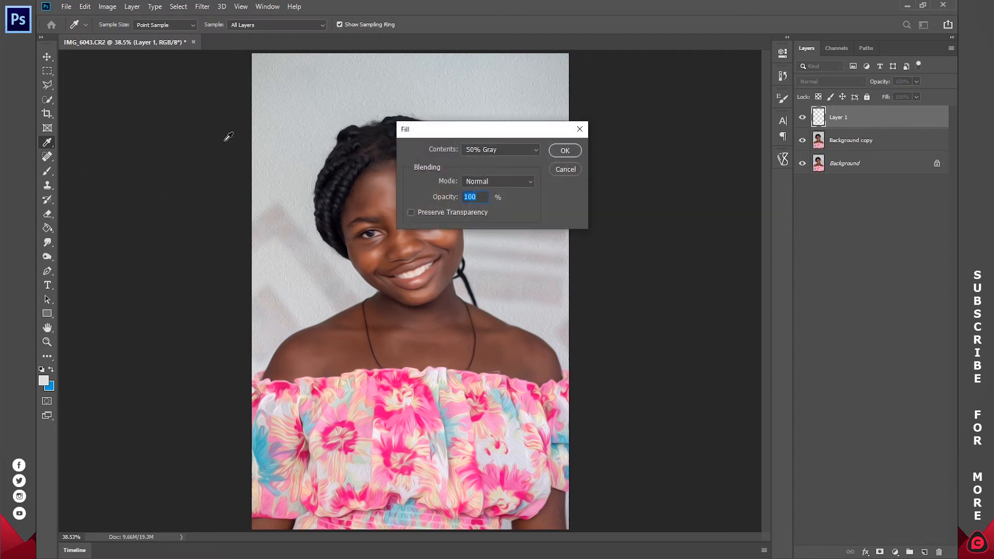
left_click(488, 150)
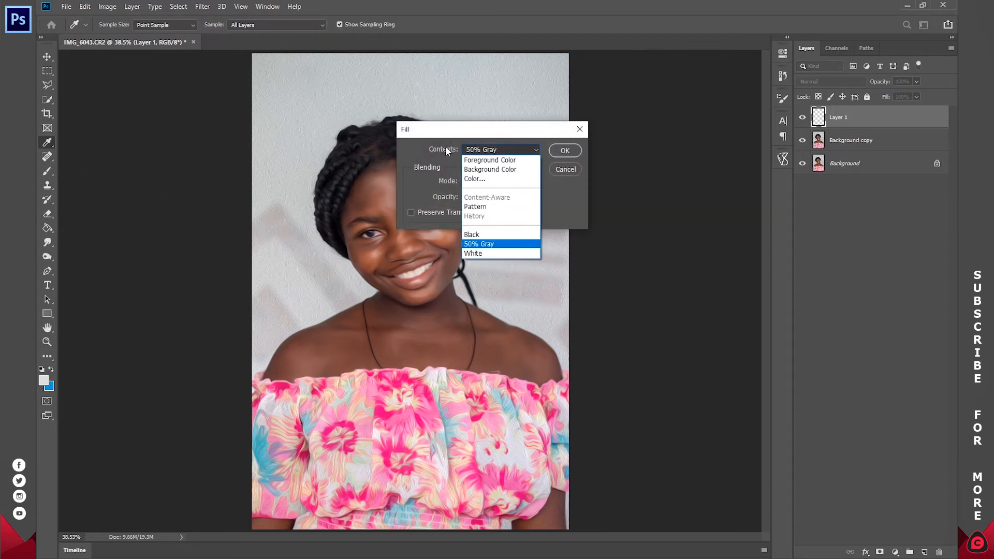
left_click(508, 245)
left_click(565, 150)
key("z")
left_click(565, 148)
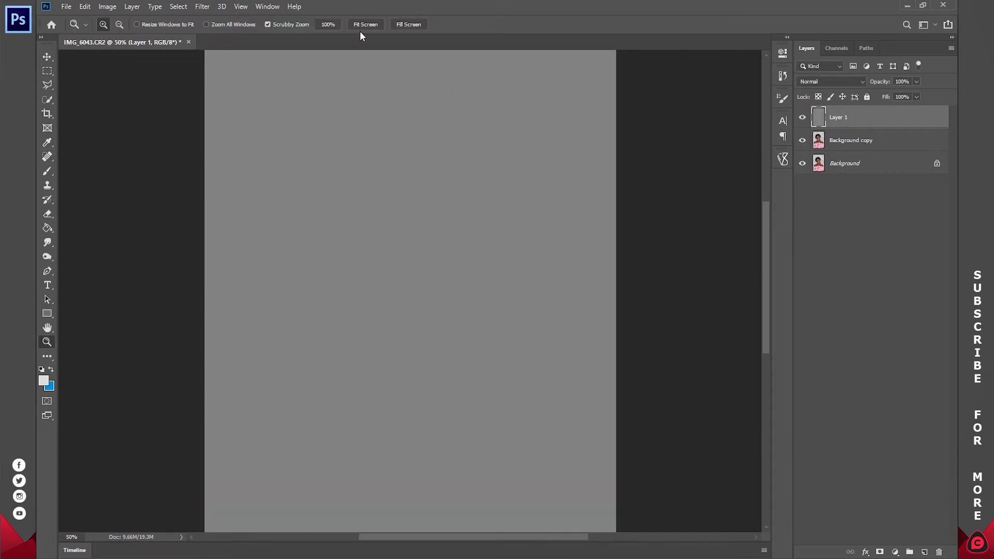
left_click(361, 26)
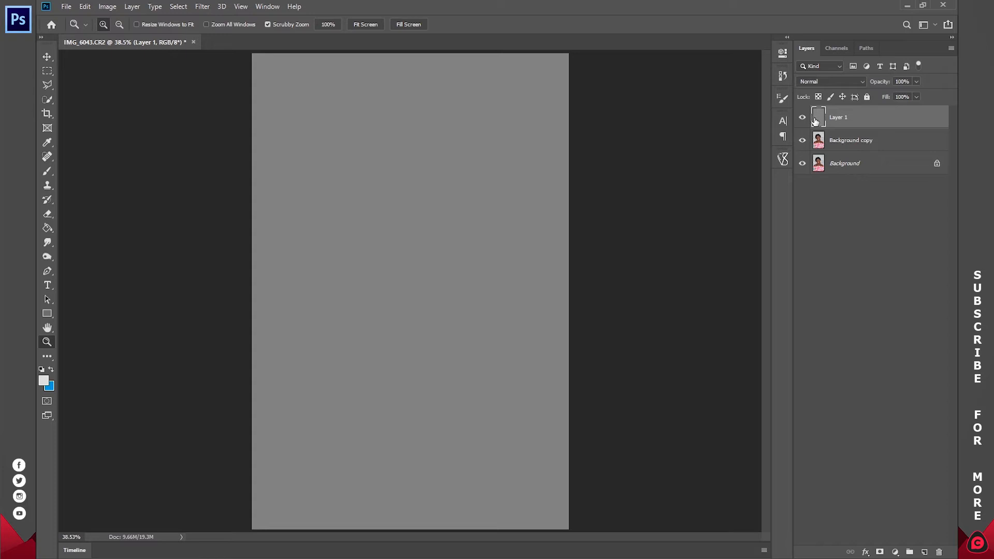
Step: Check the gray layer by toggling its visibility, and set its blend mode to Overlay
left_click(803, 118)
left_click(804, 119)
left_click(819, 81)
left_click(809, 215)
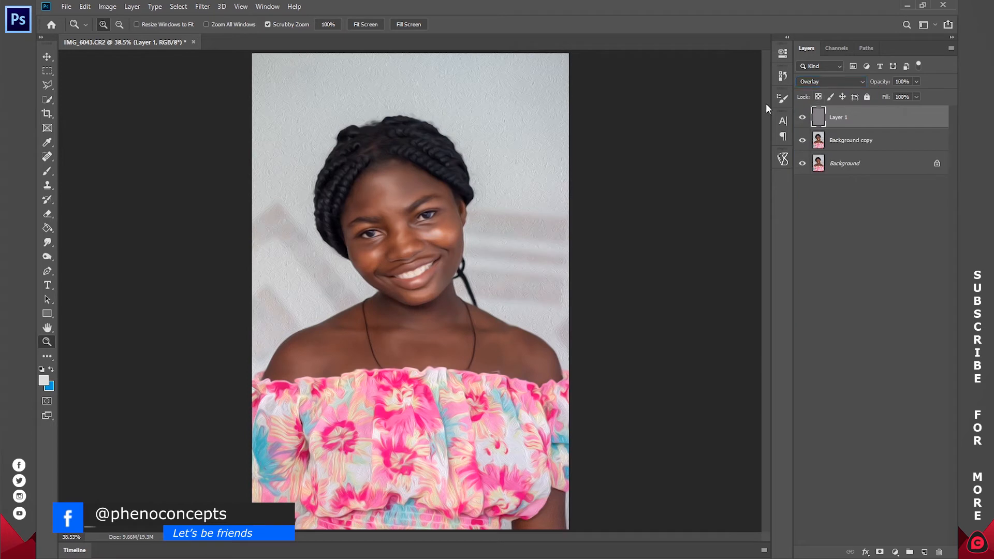
Step: Duplicate the gray Overlay layer, naming the upper copy DODGE and the original gray layer BURN
left_click_drag(380, 224, 380, 225)
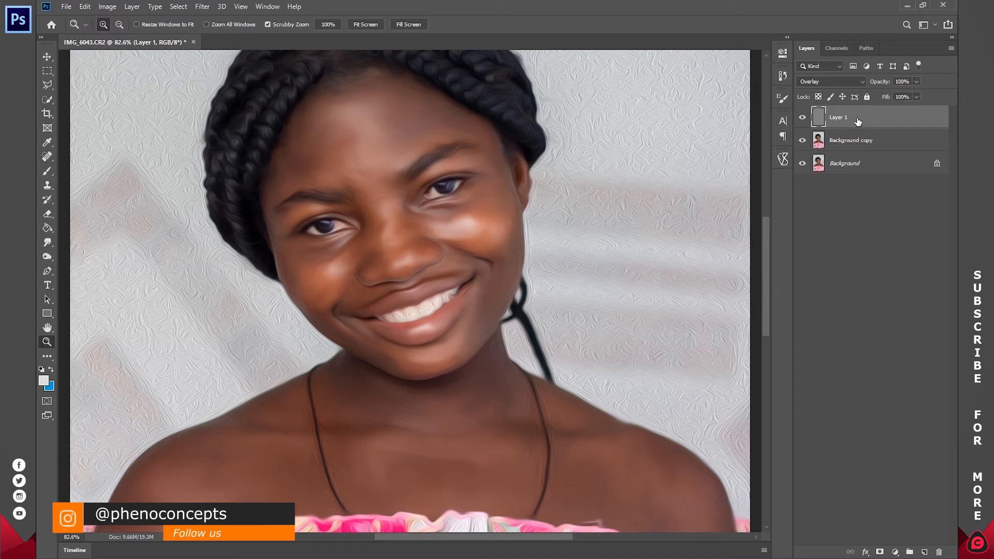
key("ctrl+j")
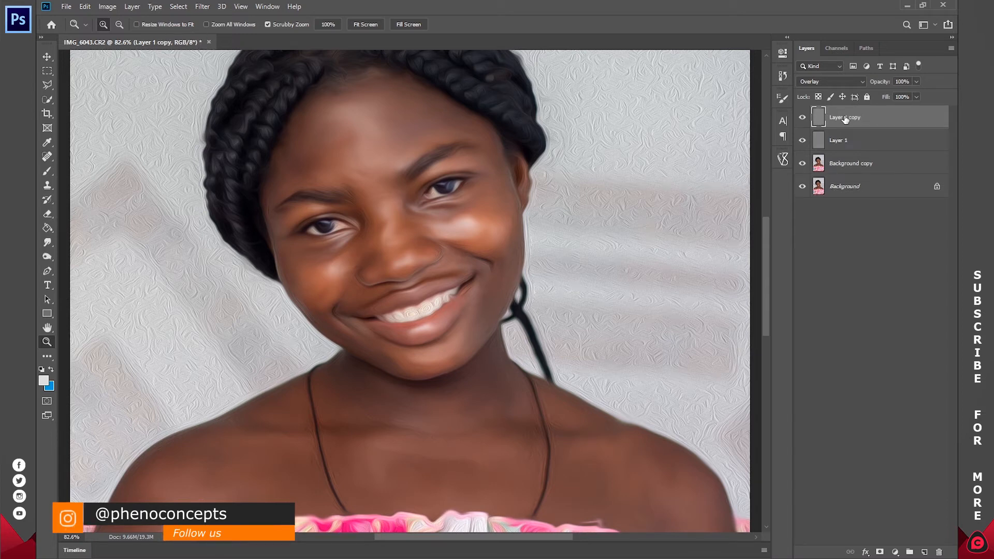
double_click(845, 116)
type("DODGE")
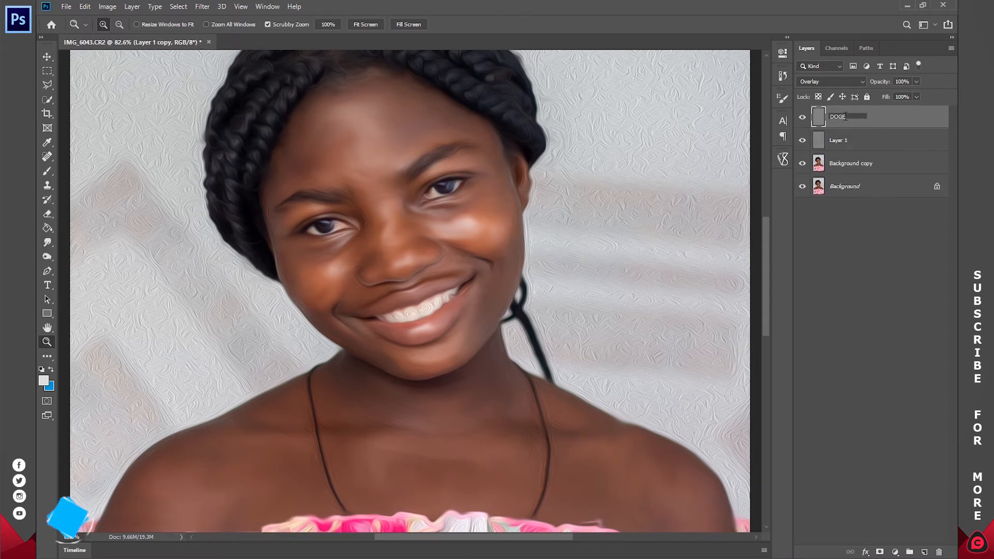
key("Return")
double_click(839, 140)
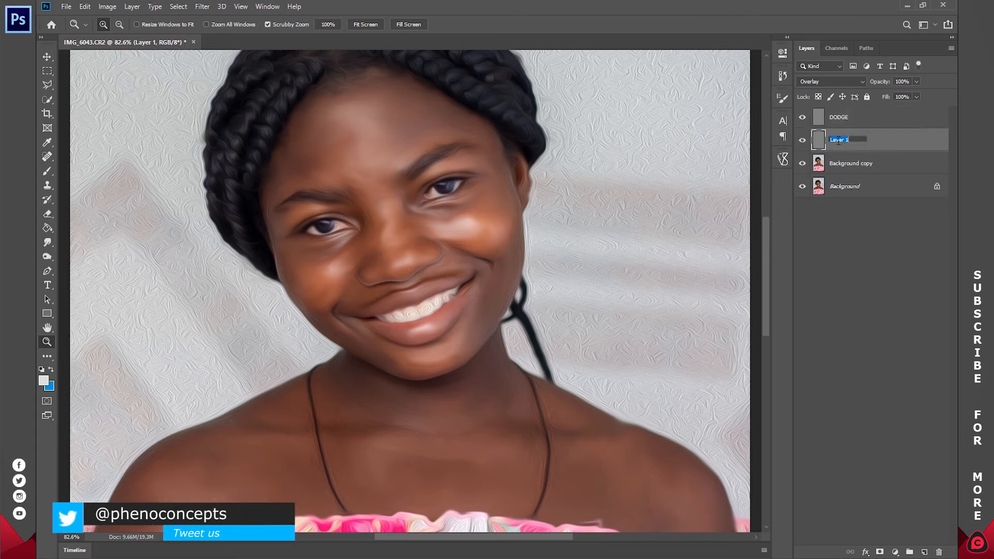
key("Return")
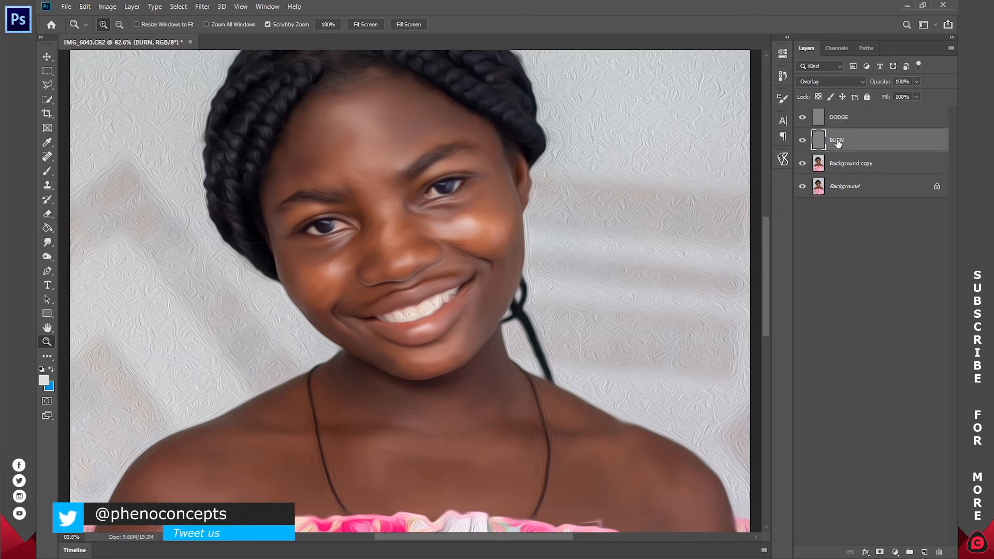
Step: Choose the Burn tool for the BURN layer and set its soft brush to 200 px
mouse_move(517, 169)
left_mouse_down()
mouse_move(537, 120)
mouse_move(539, 78)
left_mouse_up()
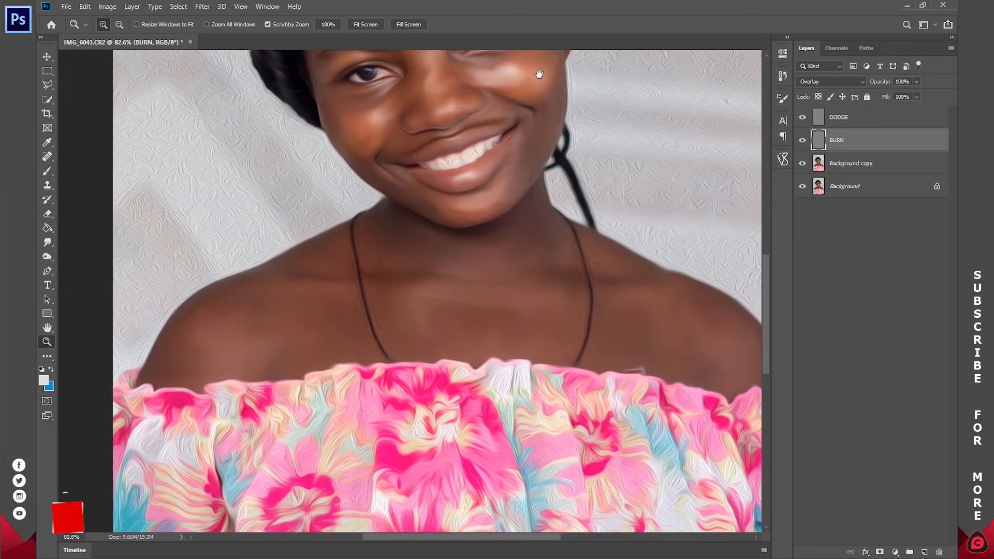
left_click_drag(528, 247, 512, 189)
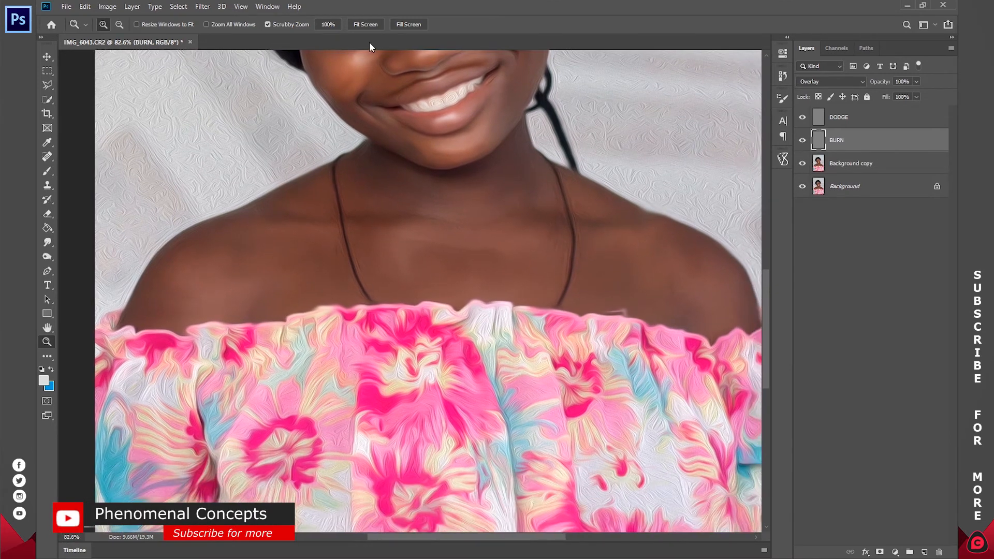
left_click(366, 24)
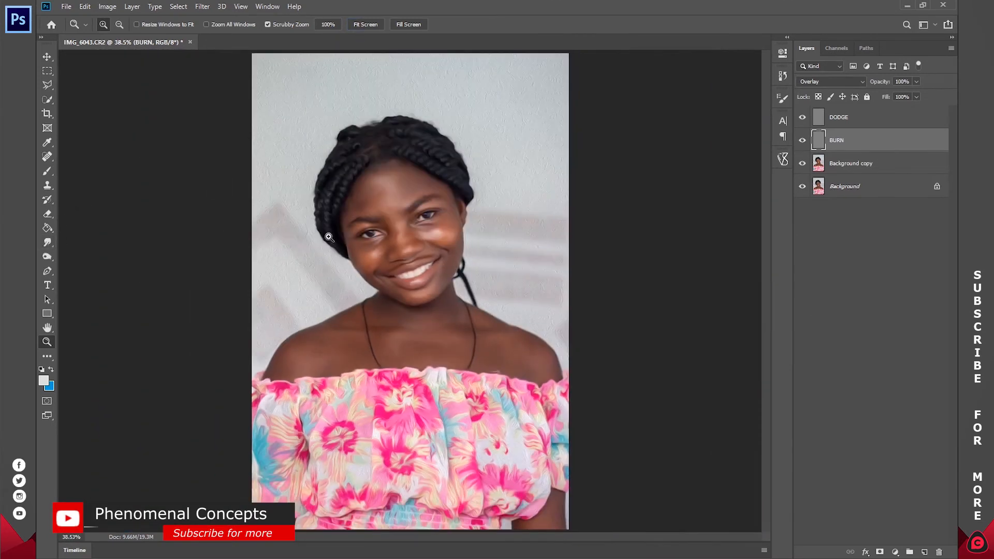
left_click(48, 243)
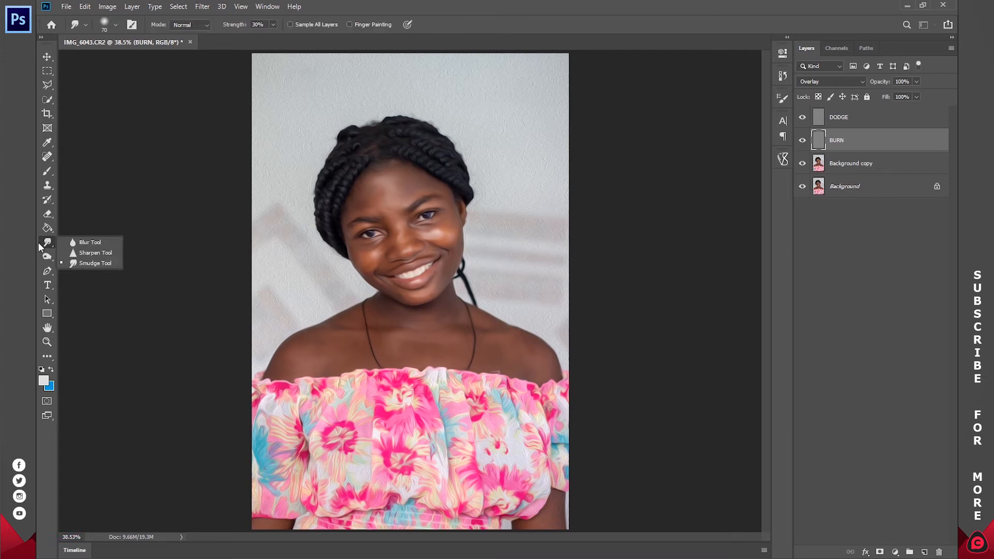
left_click(44, 257)
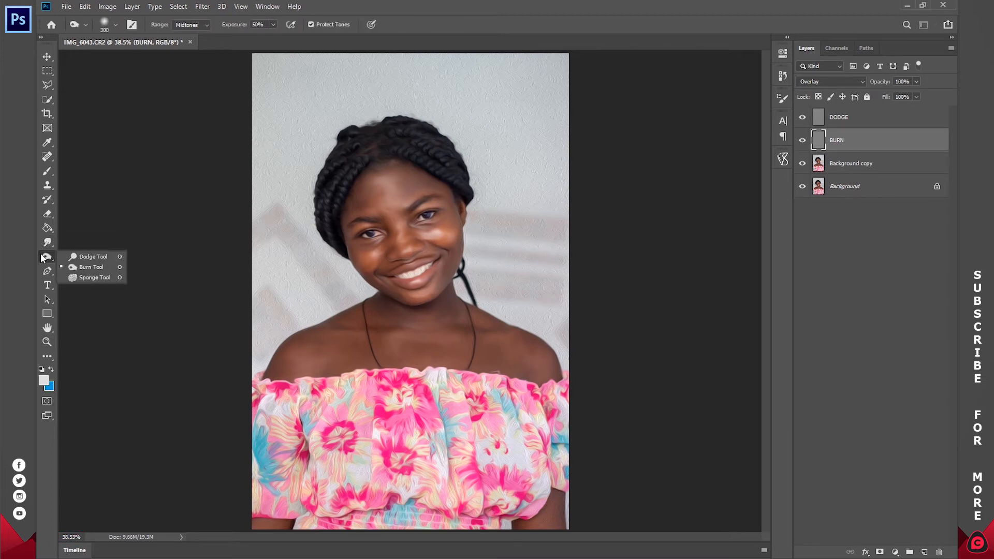
left_click(93, 266)
right_click(360, 329)
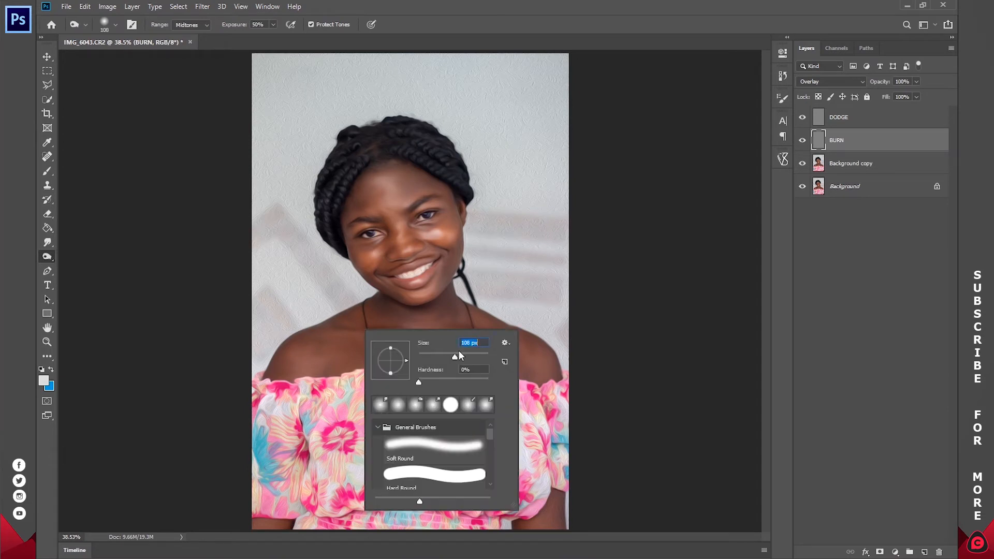
type("500")
key("Return")
key("z")
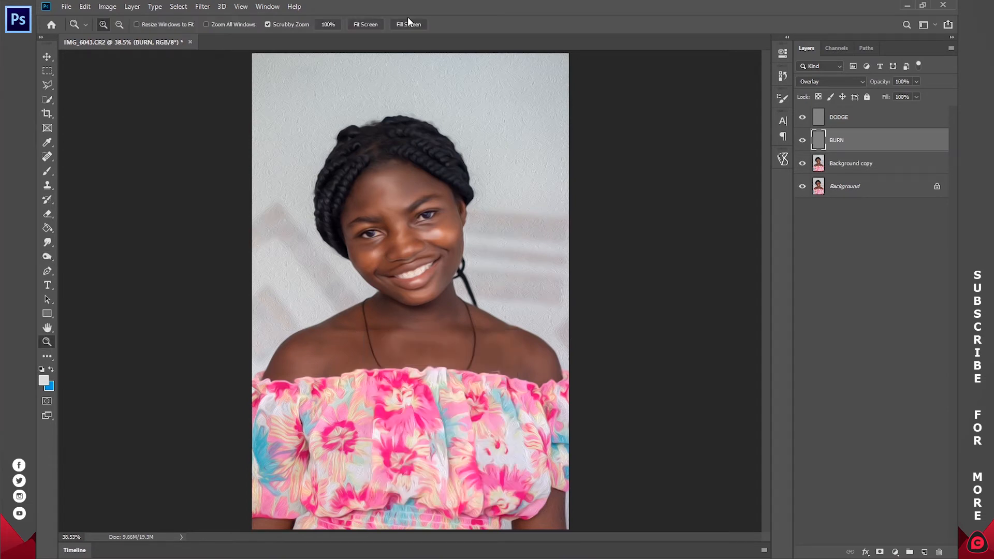
left_click(408, 24)
left_click_drag(765, 255, 766, 302)
key("o")
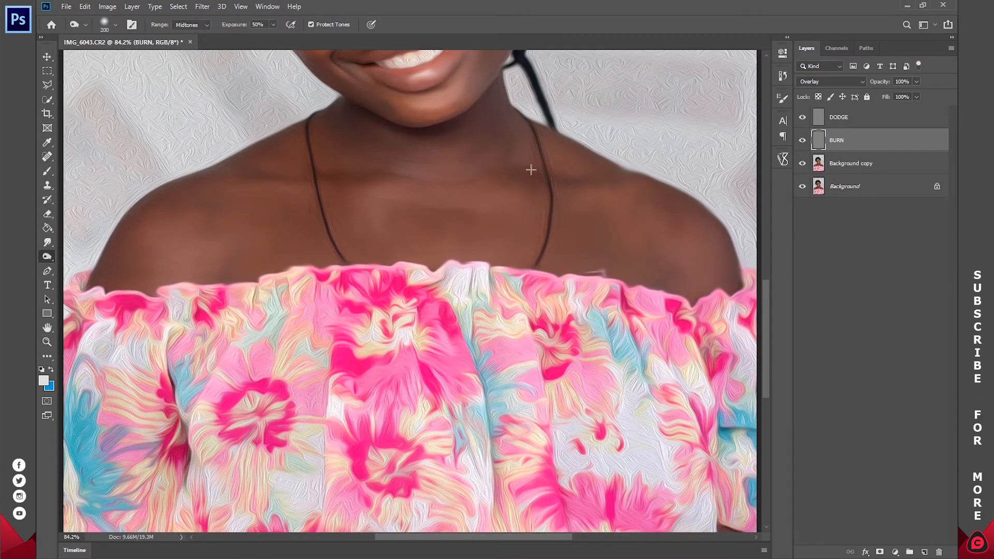
Step: Burn the collarbone hollows, the shadow under the chin and the shoulder's lower edge with an 80 px brush at 50% Midtones exposure
left_click_drag(348, 173, 365, 173)
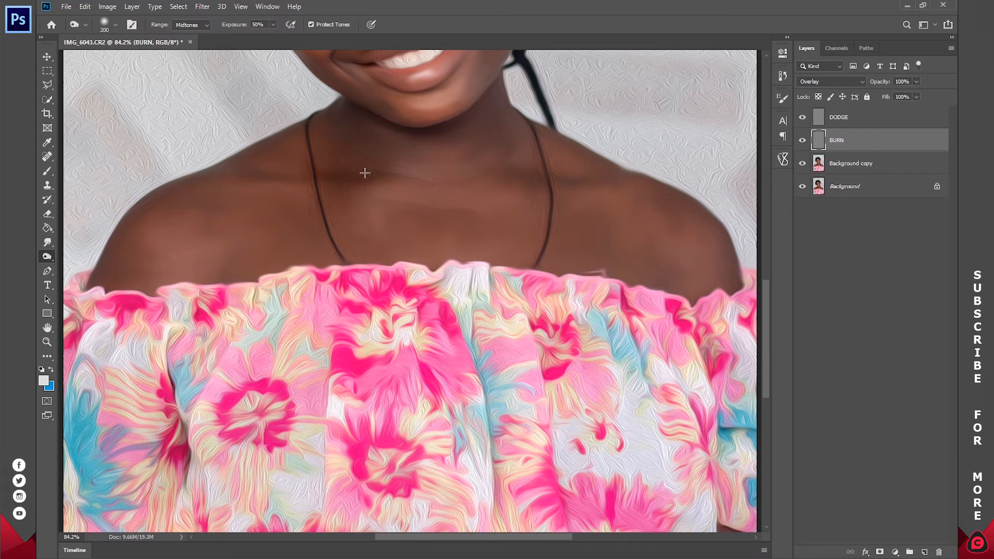
key("ctrl+z")
key("bracketleft")
key("bracketleft")
key("bracketleft")
key("bracketleft")
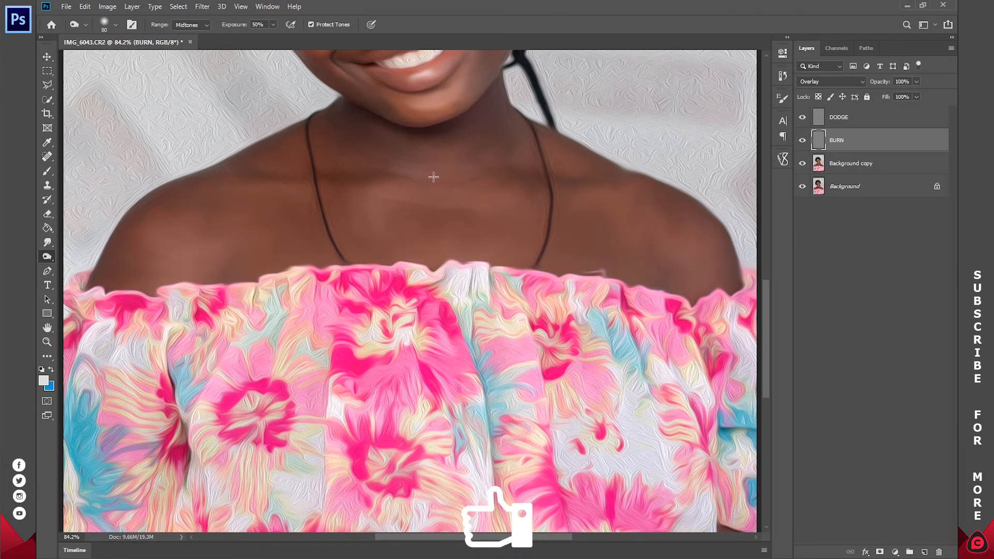
mouse_move(348, 171)
left_mouse_down()
mouse_move(328, 166)
mouse_move(435, 182)
mouse_move(528, 169)
mouse_move(582, 177)
left_mouse_up()
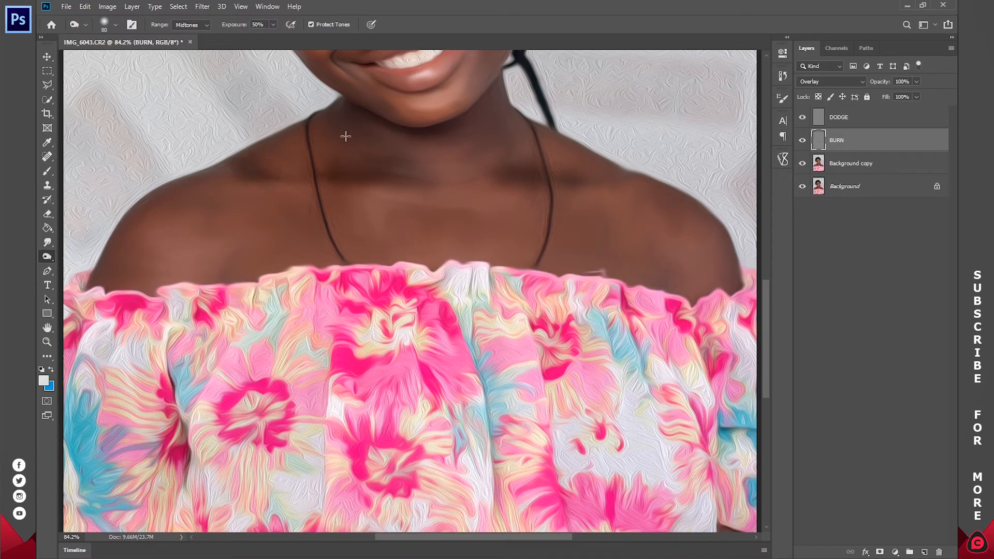
mouse_move(349, 111)
left_mouse_down()
mouse_move(410, 135)
mouse_move(453, 133)
mouse_move(493, 106)
mouse_move(510, 146)
left_mouse_up()
mouse_move(112, 273)
left_mouse_down()
mouse_move(97, 282)
mouse_move(141, 291)
left_mouse_up()
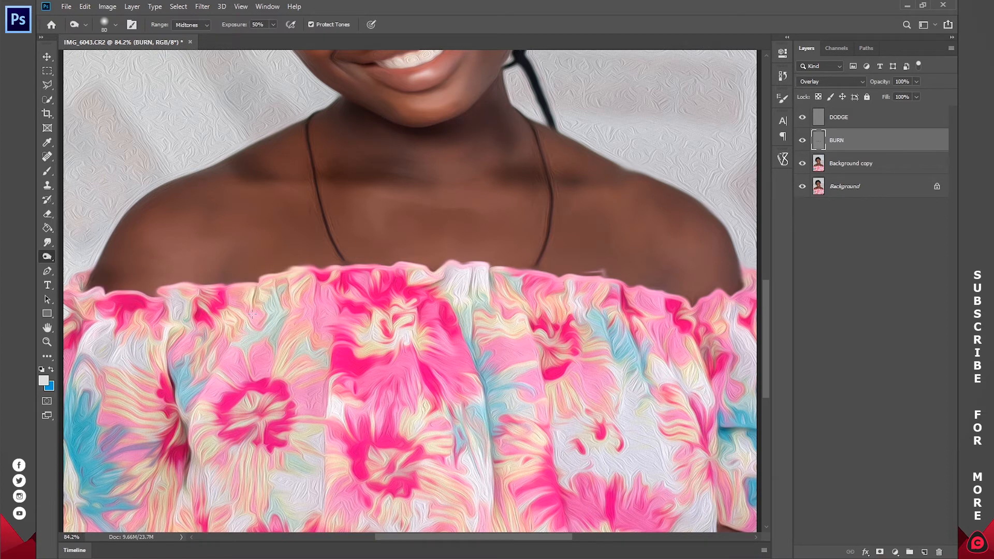
Step: Burn the shadows of the braided hair across the top of the head with the 80 px brush
left_click_drag(492, 197, 472, 406)
left_click_drag(432, 225, 515, 300)
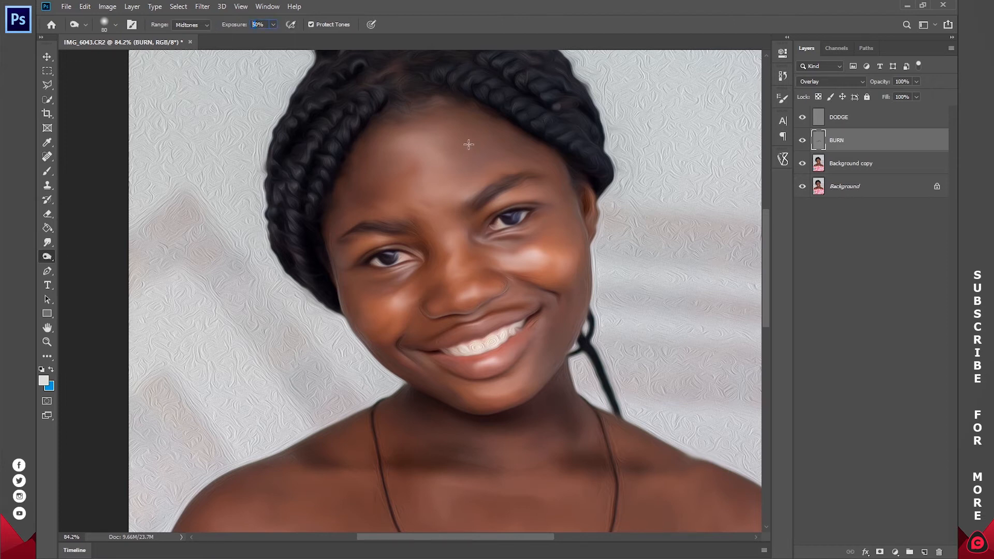
mouse_move(396, 117)
left_mouse_down()
mouse_move(443, 102)
mouse_move(455, 195)
left_mouse_up()
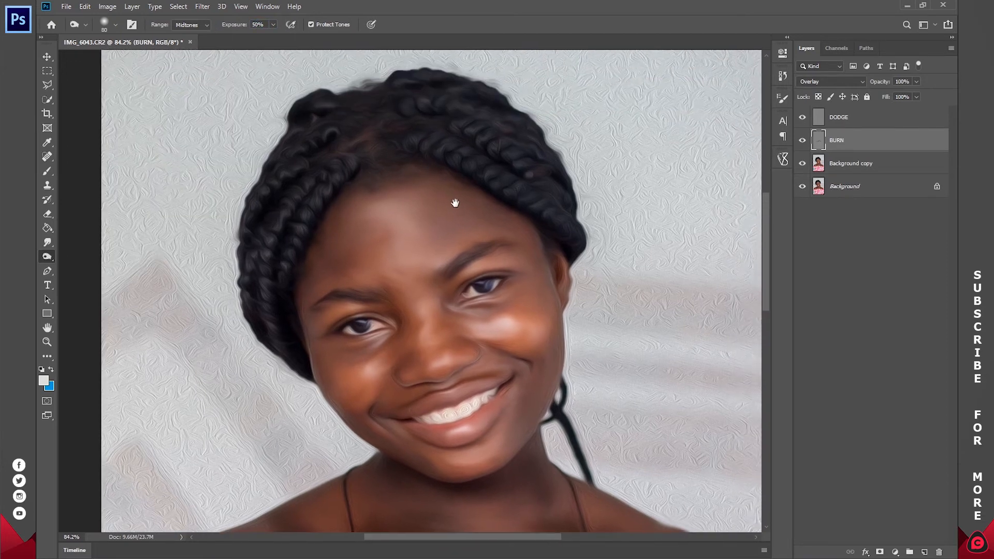
mouse_move(347, 118)
left_mouse_down()
mouse_move(398, 115)
mouse_move(384, 157)
mouse_move(435, 123)
mouse_move(420, 130)
mouse_move(489, 110)
mouse_move(548, 166)
left_mouse_up()
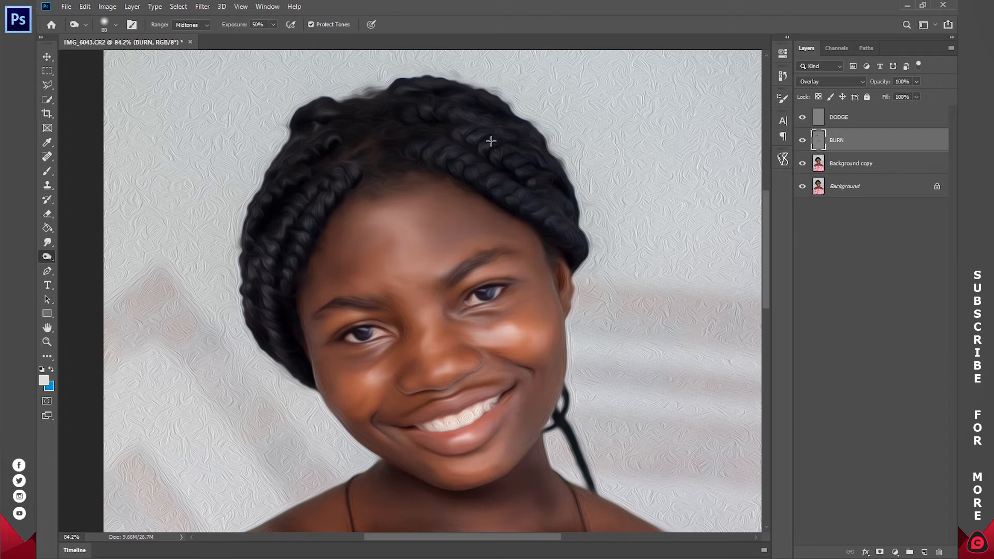
key("x")
key("z")
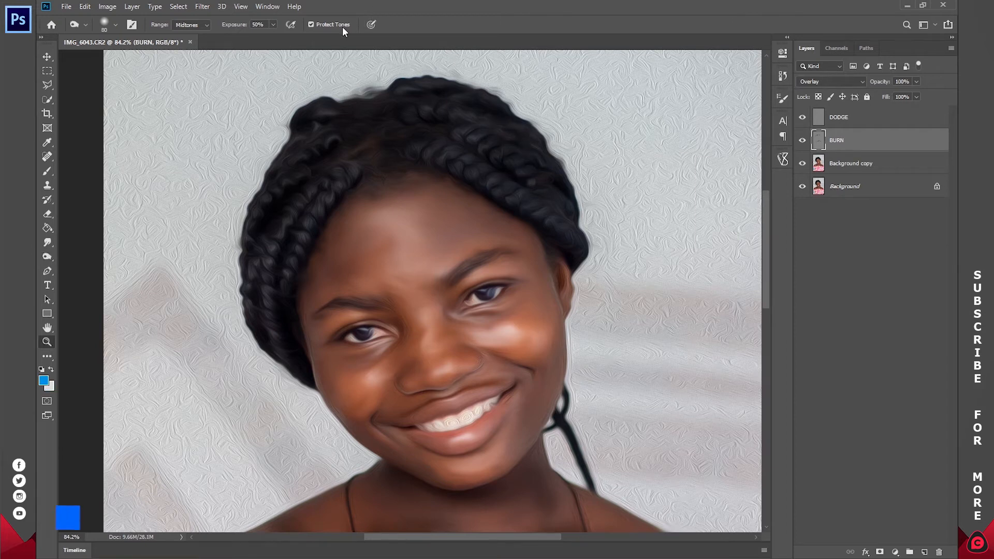
left_click(365, 21)
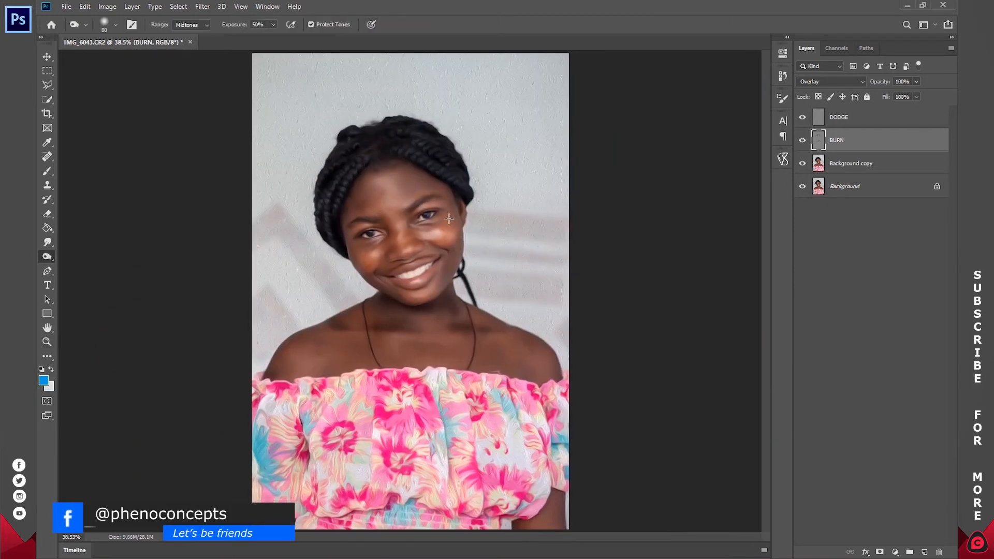
Step: Burn the outer edge of the face, the dress folds and the chest along the neckline, enlarging the brush up to 300 px
left_click_drag(451, 209, 459, 266)
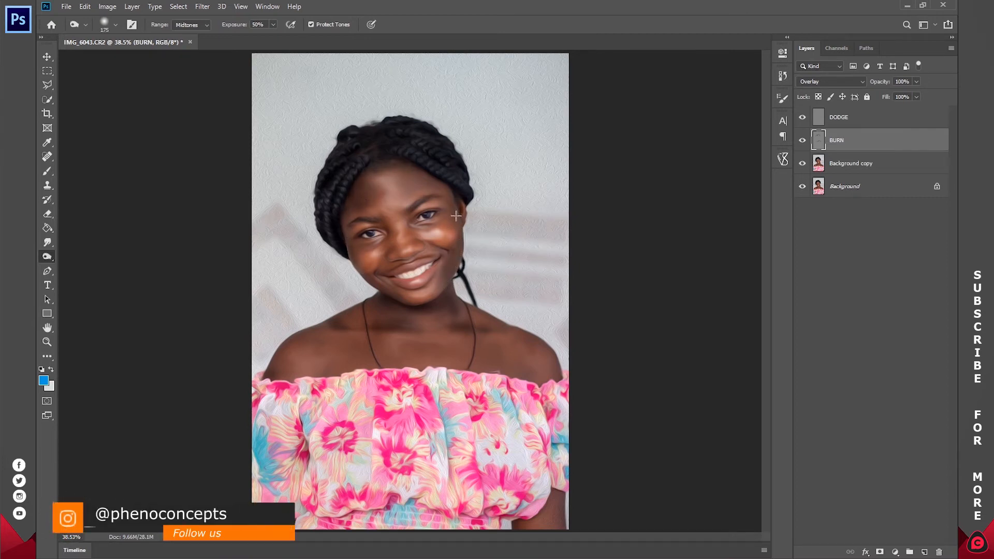
left_click_drag(297, 420, 306, 470)
mouse_move(345, 422)
left_mouse_down()
mouse_move(332, 448)
mouse_move(346, 444)
left_mouse_up()
mouse_move(410, 391)
left_mouse_down()
mouse_move(389, 389)
mouse_move(416, 400)
left_mouse_up()
key("bracketright")
key("bracketright")
mouse_move(353, 356)
left_mouse_down()
mouse_move(521, 346)
mouse_move(549, 374)
mouse_move(456, 369)
left_mouse_up()
key("bracketright")
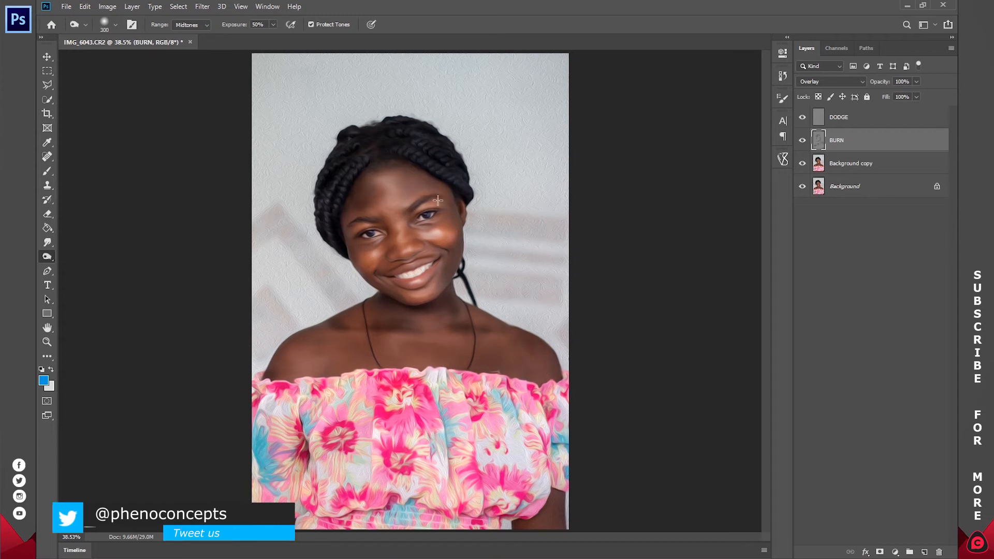
Step: Try the BURN layer at 50% opacity, settle on 20%, and toggle its visibility to compare the effect
left_click(901, 81)
type("50")
key("Return")
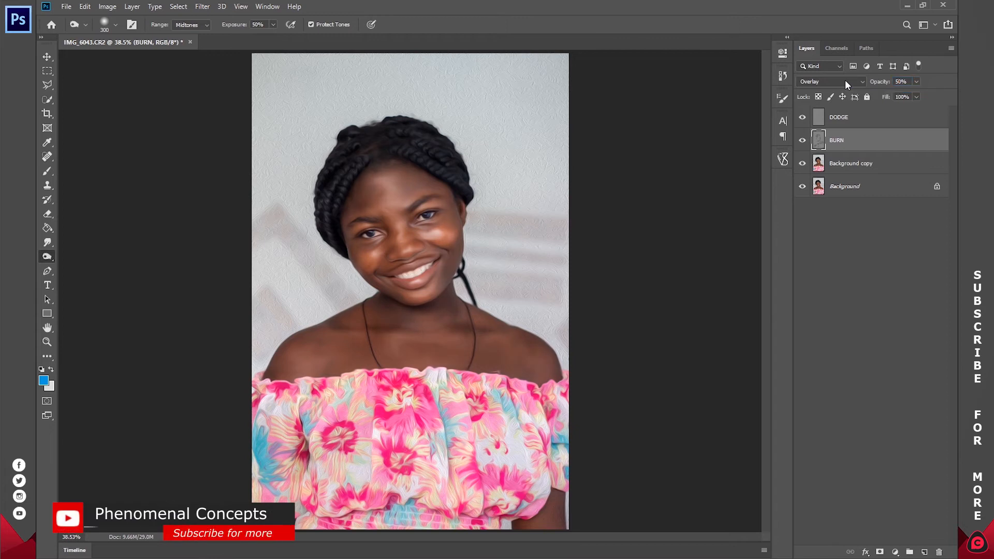
key("z")
key("2")
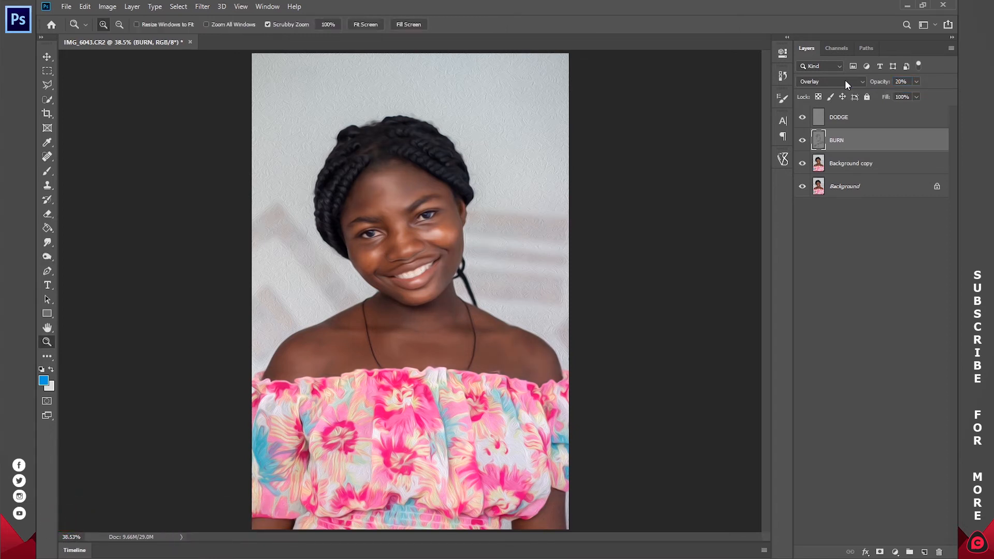
left_click(802, 142)
left_click(803, 141)
left_click(803, 141)
left_click(803, 141)
Step: Select the DODGE layer and choose the Dodge tool with a 100 px soft brush
left_click(832, 122)
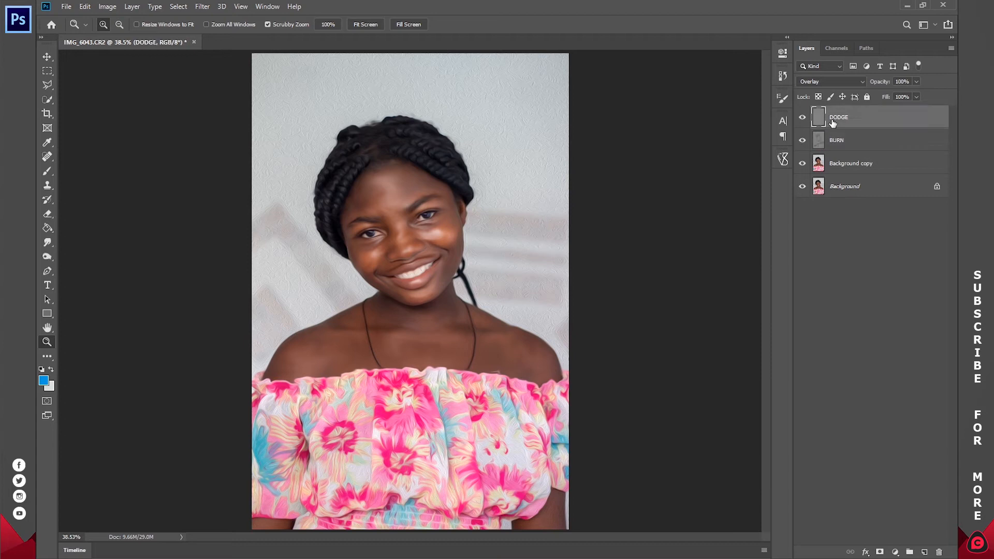
left_click(47, 255)
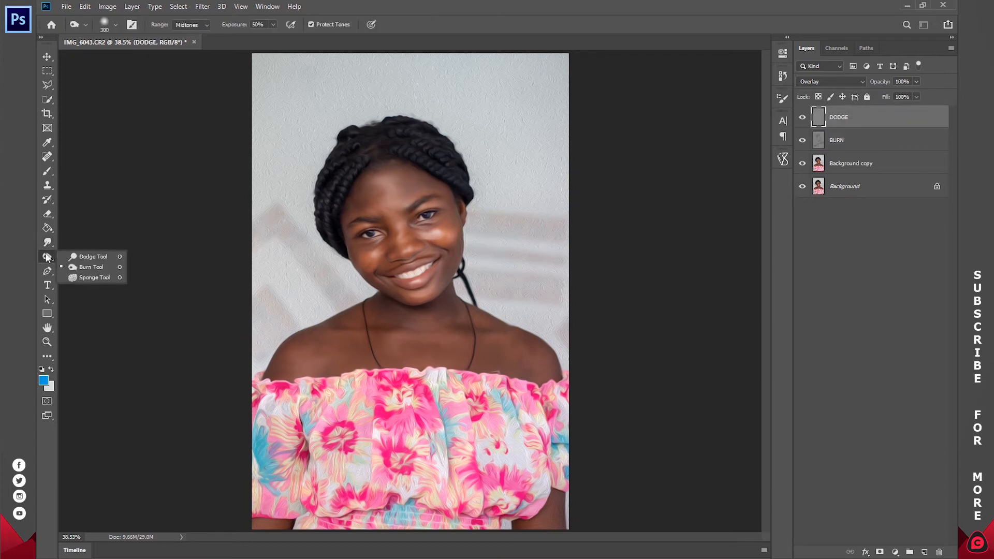
left_click(96, 259)
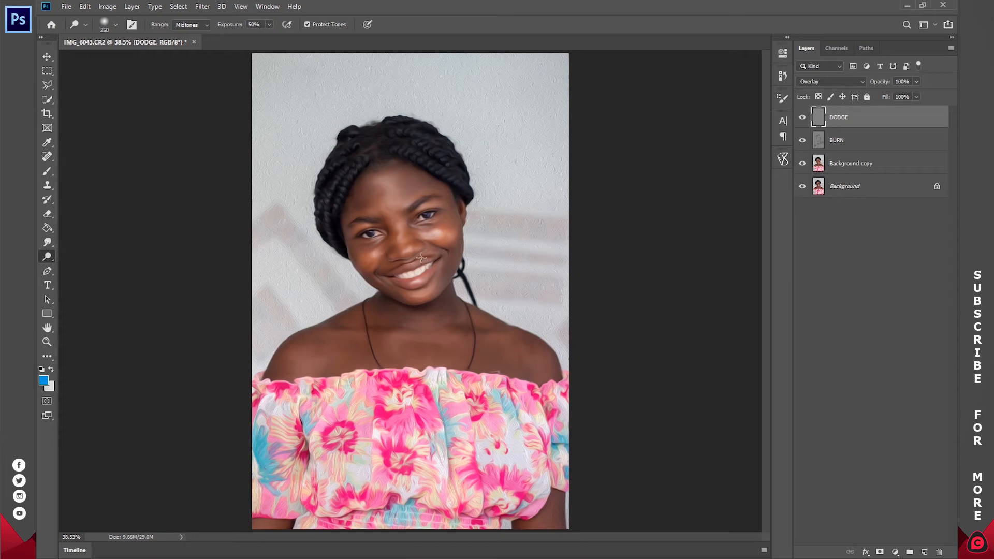
left_click_drag(439, 249, 439, 236)
right_click(439, 235)
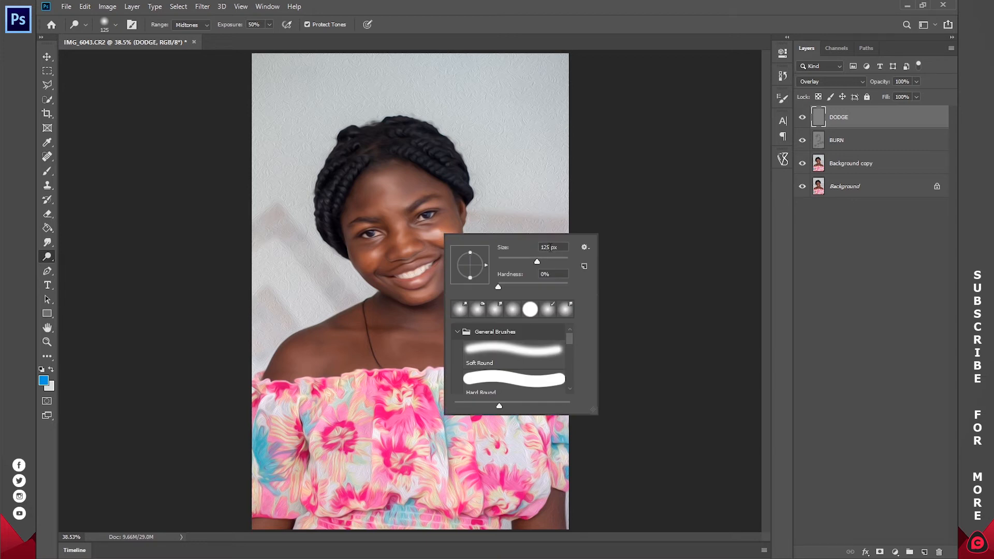
type("100")
key("Return")
Step: Dodge the highlights on both cheeks, the nose bridge and the forehead at 50% Midtones exposure, using a larger brush for the forehead
mouse_move(437, 239)
left_mouse_down()
mouse_move(415, 238)
mouse_move(444, 237)
left_mouse_up()
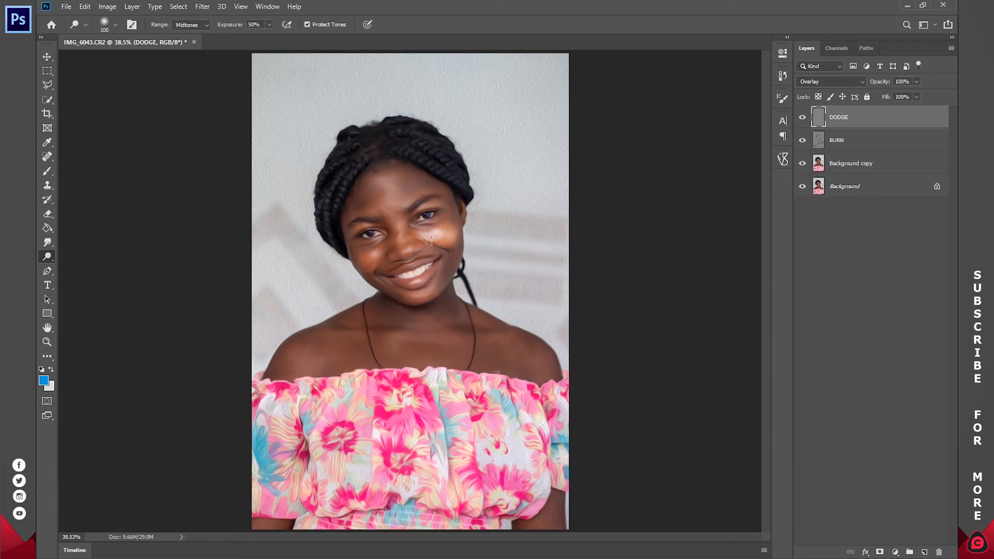
left_click_drag(374, 254, 371, 262)
mouse_move(391, 230)
left_mouse_down()
mouse_move(367, 235)
mouse_move(431, 216)
left_mouse_up()
mouse_move(392, 182)
left_mouse_down()
mouse_move(378, 182)
mouse_move(392, 196)
left_mouse_up()
key("bracketright")
key("bracketright")
key("bracketright")
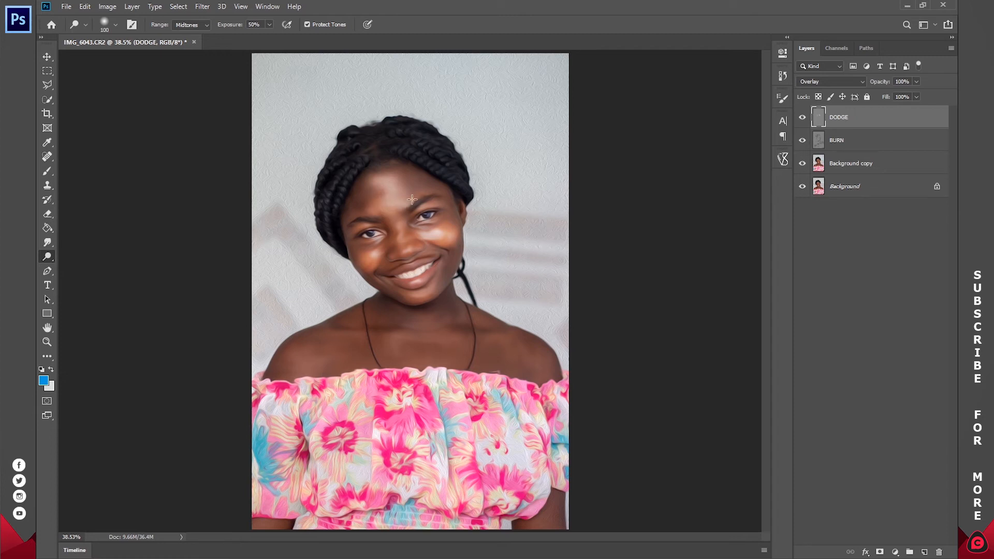
mouse_move(405, 177)
left_mouse_down()
mouse_move(428, 182)
mouse_move(391, 183)
left_mouse_up()
Step: Dodge the highlight on the tip of the nose with a smaller brush
key("bracketleft")
key("bracketleft")
key("bracketleft")
key("bracketleft")
mouse_move(405, 251)
left_mouse_down()
mouse_move(399, 240)
mouse_move(405, 245)
left_mouse_up()
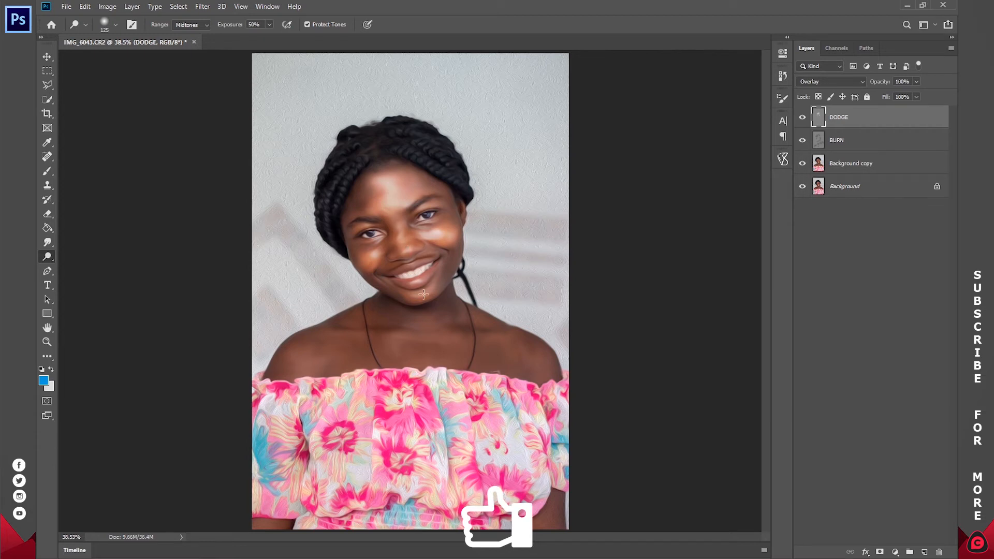
key("bracketleft")
key("bracketleft")
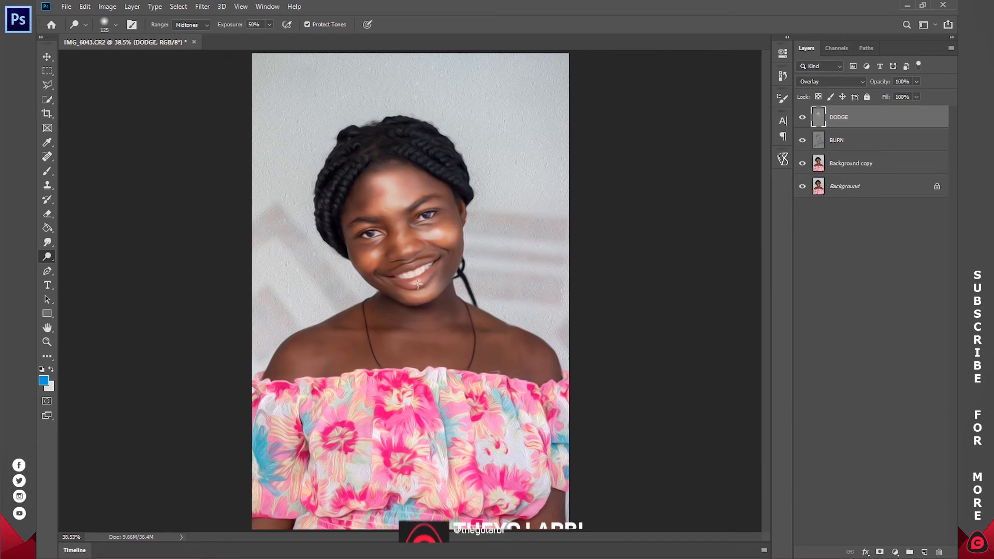
key("bracketleft")
key("bracketleft")
Step: Dodge the highlights on the shoulders, upper chest and floral dress, enlarging the brush to 250 px
key("bracketright")
left_click_drag(333, 349, 299, 362)
key("bracketright")
key("bracketright")
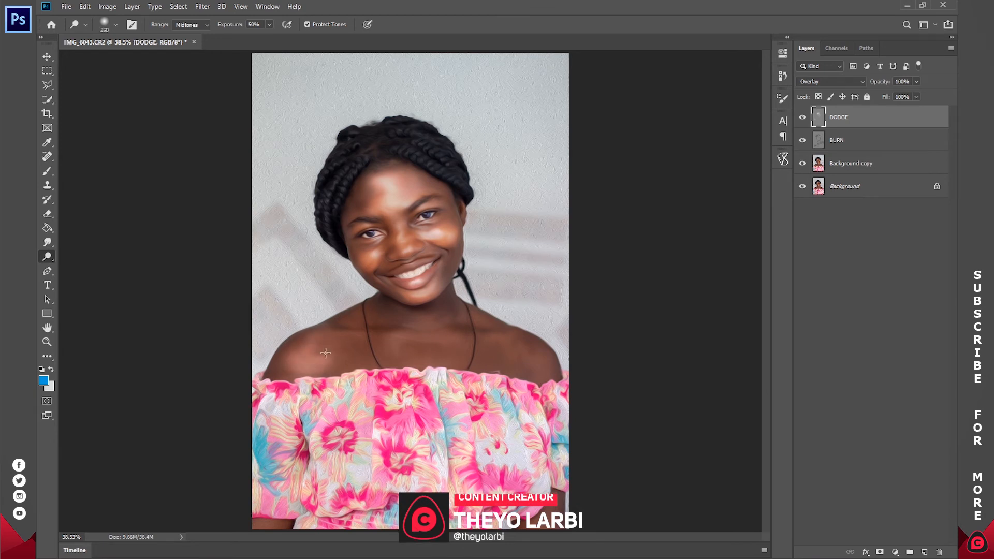
mouse_move(391, 326)
left_mouse_down()
mouse_move(459, 313)
mouse_move(537, 339)
mouse_move(515, 338)
left_mouse_up()
left_click_drag(558, 420, 548, 459)
mouse_move(431, 471)
left_mouse_down()
mouse_move(411, 489)
mouse_move(427, 440)
mouse_move(452, 498)
mouse_move(368, 460)
left_mouse_up()
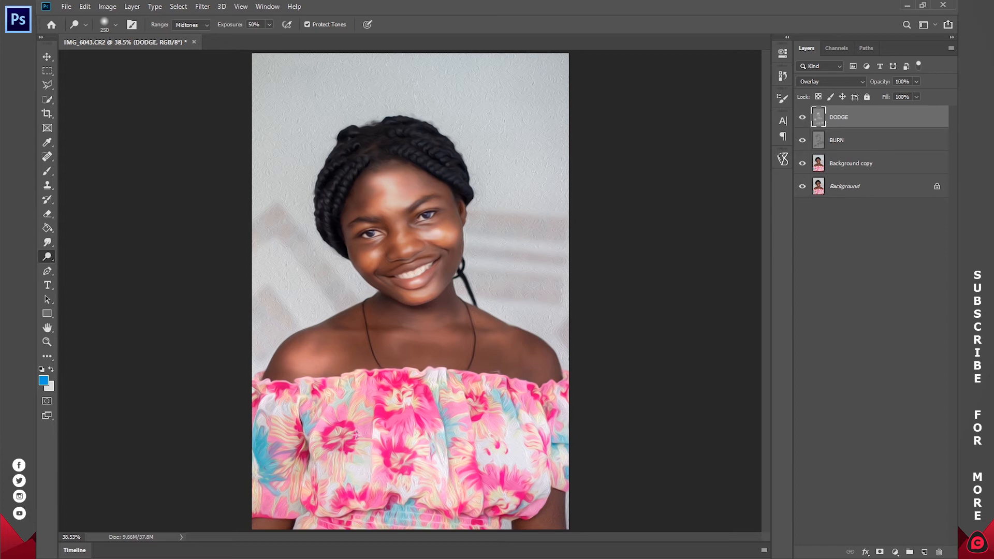
mouse_move(349, 382)
left_mouse_down()
mouse_move(293, 409)
mouse_move(289, 455)
mouse_move(310, 485)
left_mouse_up()
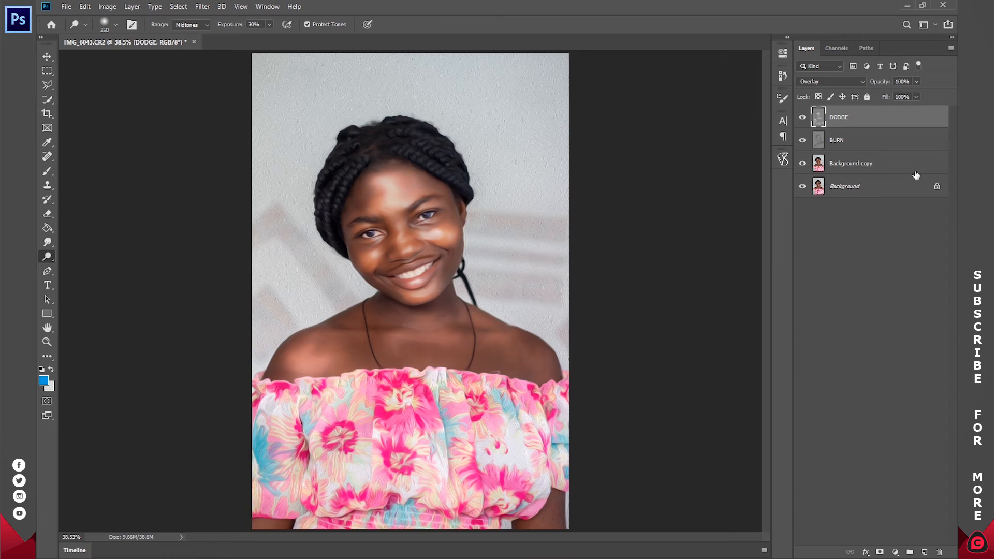
Step: Set the DODGE layer's opacity to 30% and group it with the BURN layer
key("z")
key("3")
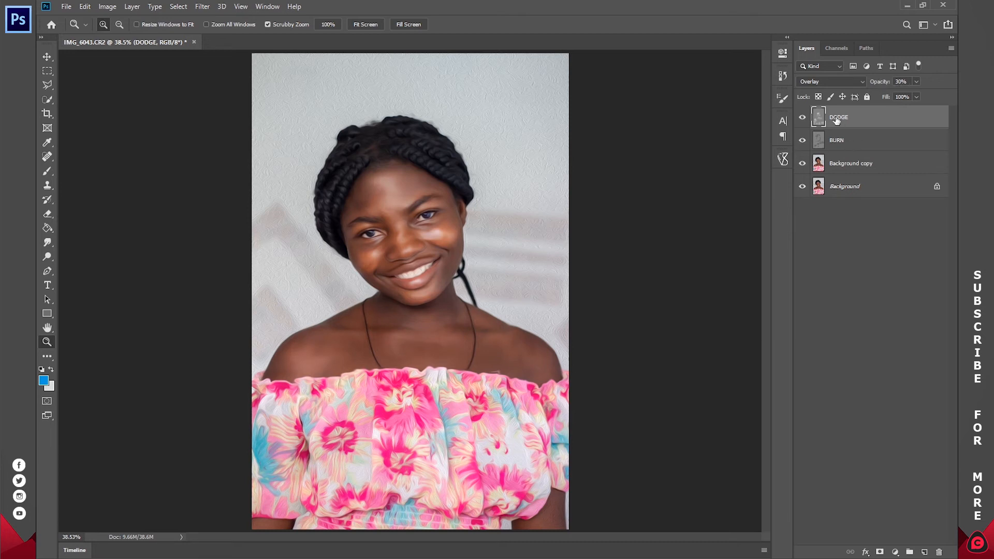
left_click(856, 143, "shift")
key("ctrl+g")
Step: Toggle the visibility of the new layer group repeatedly to compare the portrait with and without dodging and burning
left_click(800, 114)
left_click(801, 114)
left_click(801, 114)
left_click(802, 113)
left_click(802, 115)
left_click(801, 114)
left_click(801, 114)
left_click(802, 114)
left_click(801, 115)
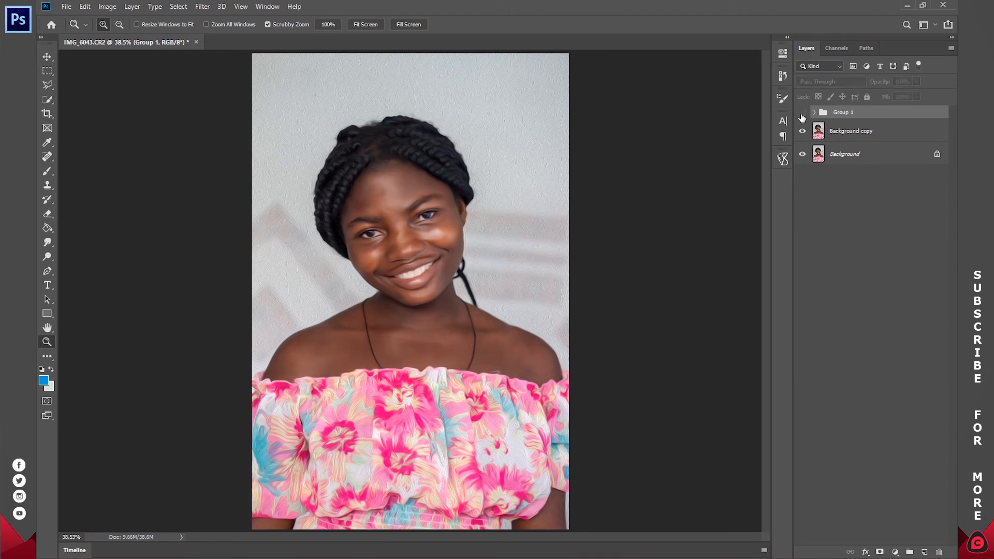
left_click(801, 115)
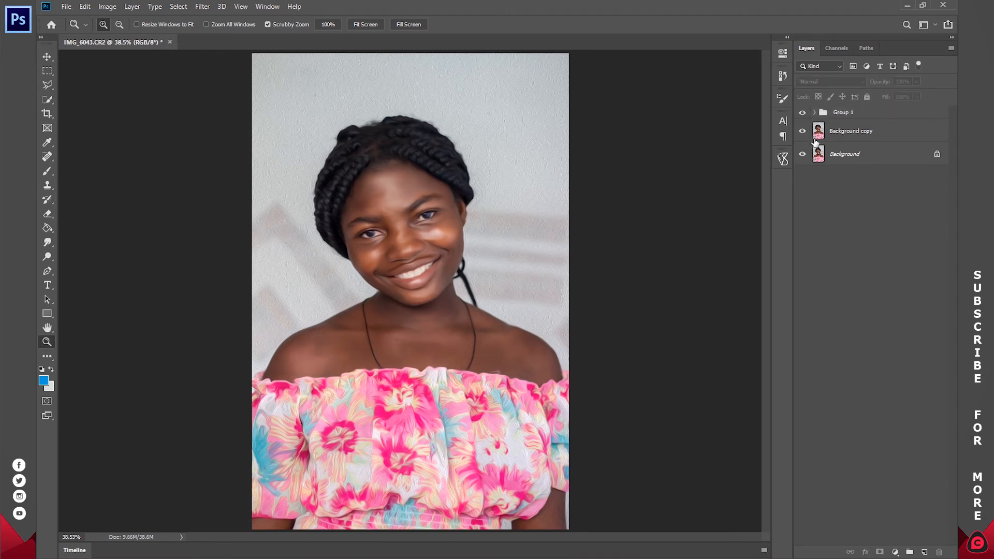
Step: Rename the layer group as EFFECTS
double_click(844, 112)
type("EFFECTS")
key("Return")
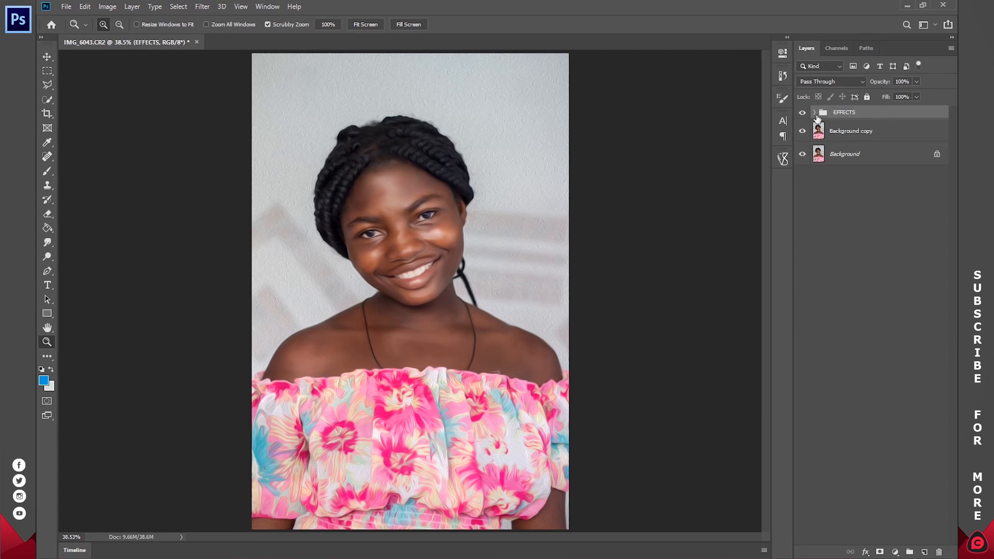
Step: Add a Curves adjustment layer above DODGE inside the EFFECTS group and shape an S-curve with raised highlights and lowered shadows
left_click(814, 113)
left_click(849, 130)
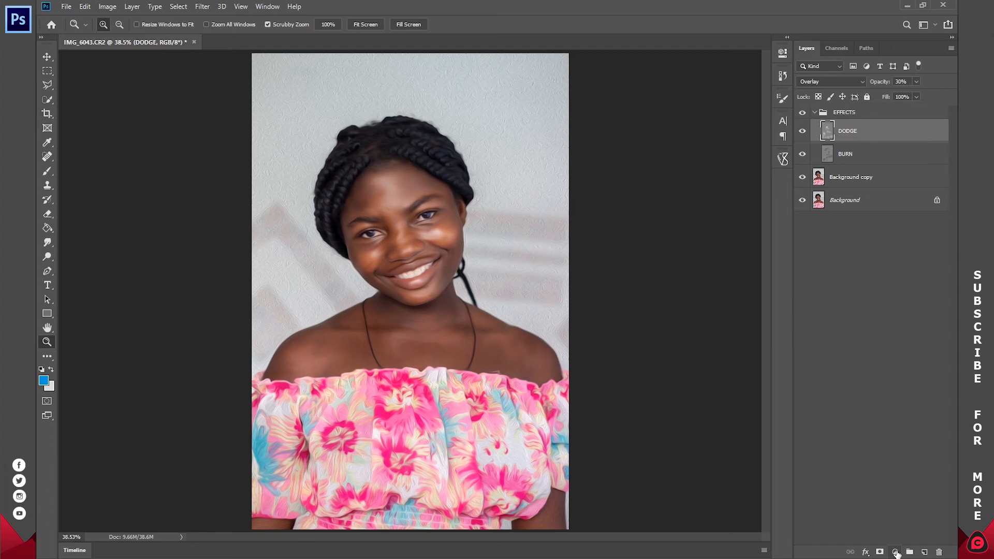
left_click(895, 552)
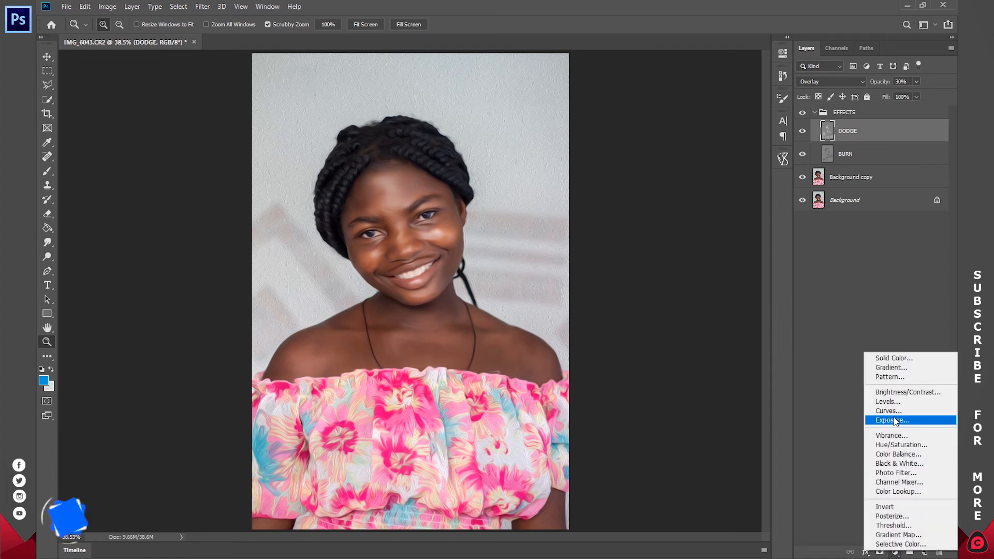
left_click(888, 410)
left_click_drag(722, 142, 722, 132)
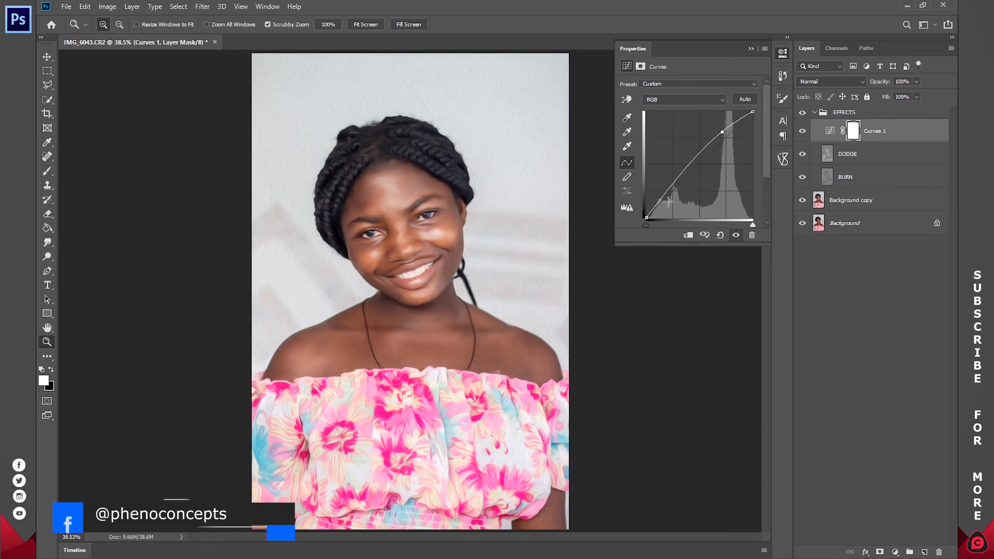
left_click_drag(678, 181, 678, 192)
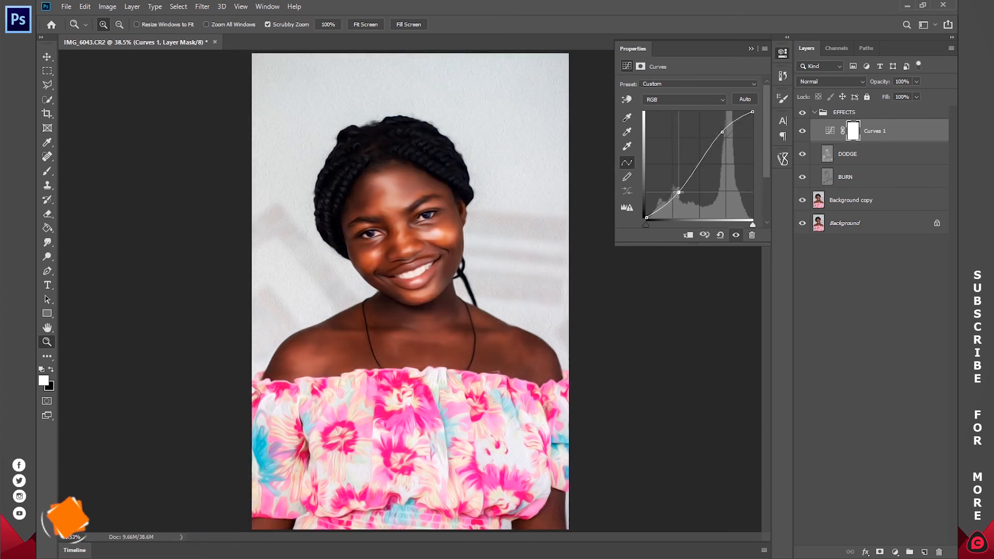
left_click_drag(721, 134, 730, 126)
left_click(782, 54)
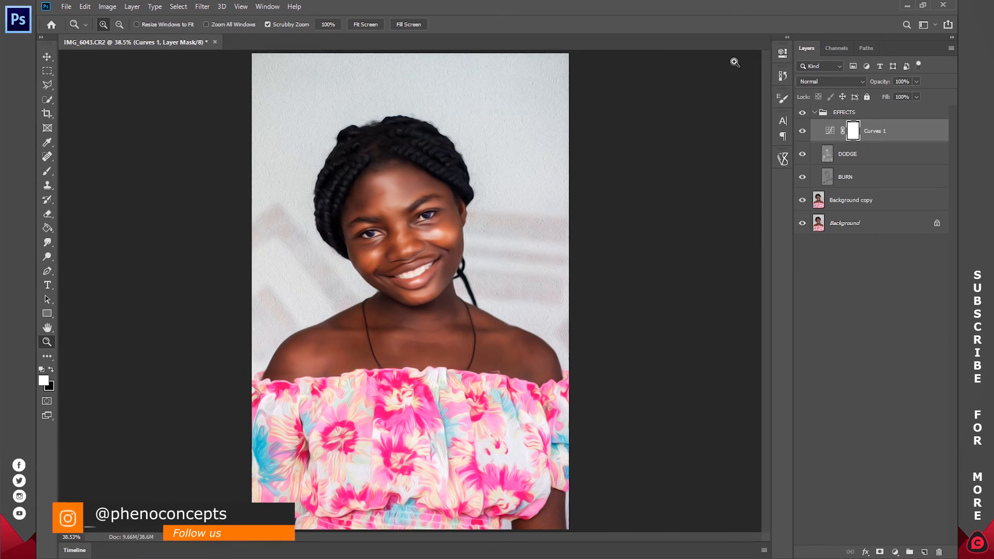
Step: Try the Curves layer at 20% opacity and toggle its visibility to compare the effect
left_click(891, 83)
type("20")
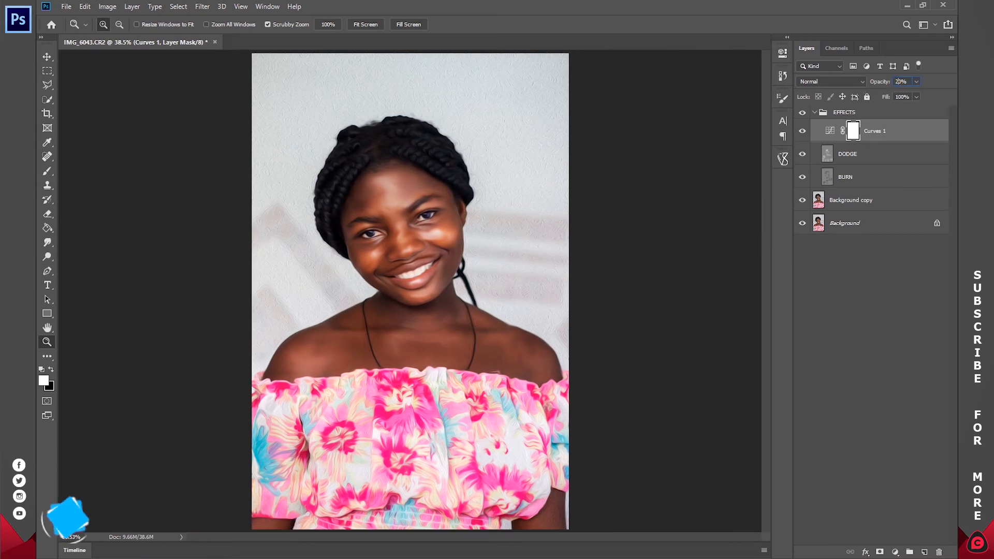
key("Return")
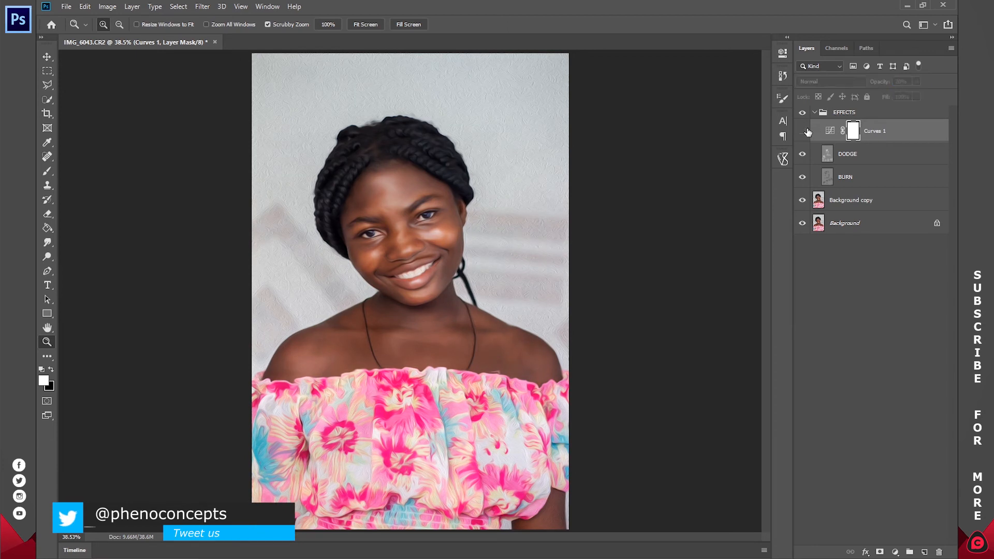
left_click(807, 130)
left_click(806, 130)
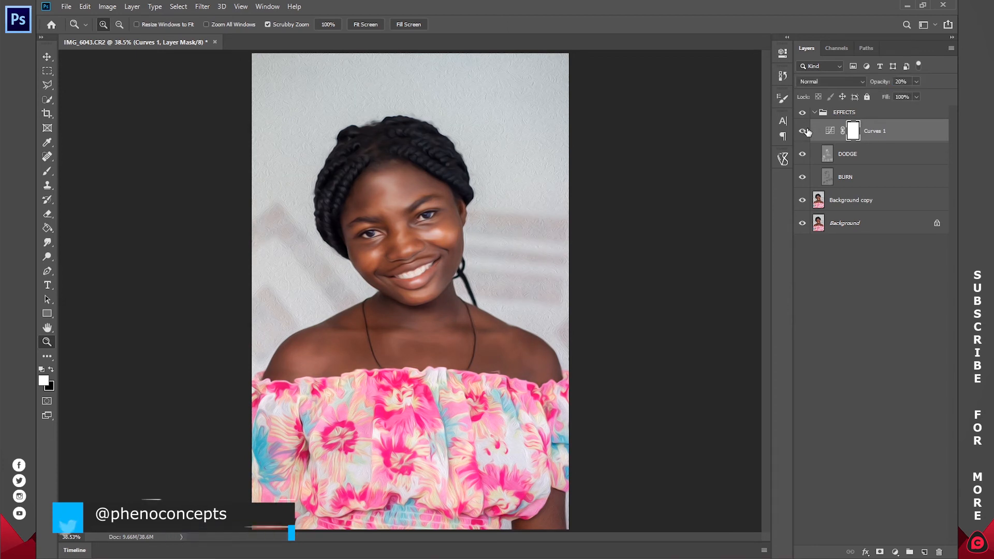
Step: Set the Curves layer's opacity to 10%, check its effect, and collapse the EFFECTS group
left_click_drag(905, 84, 847, 83)
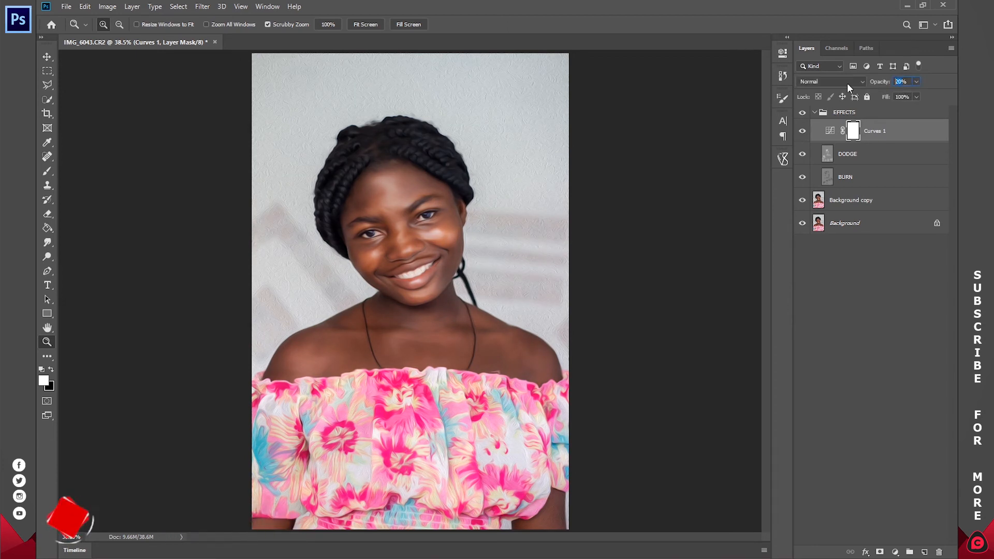
type("10")
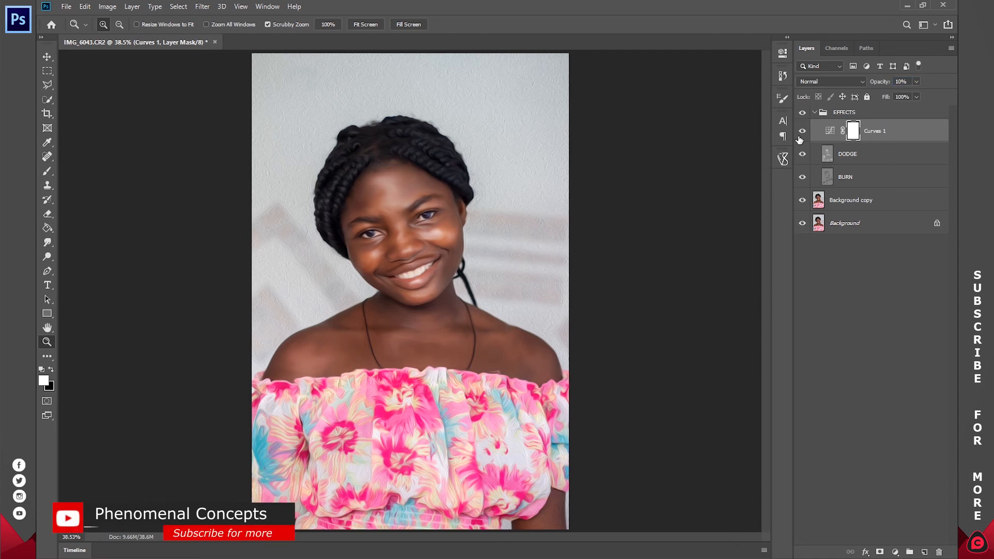
left_click(802, 133)
left_click(837, 256)
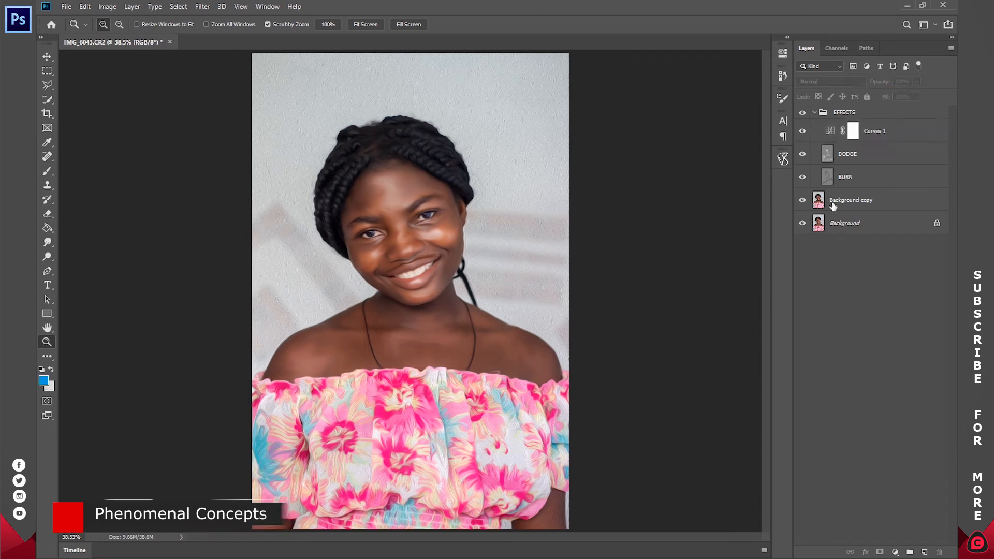
left_click(815, 112)
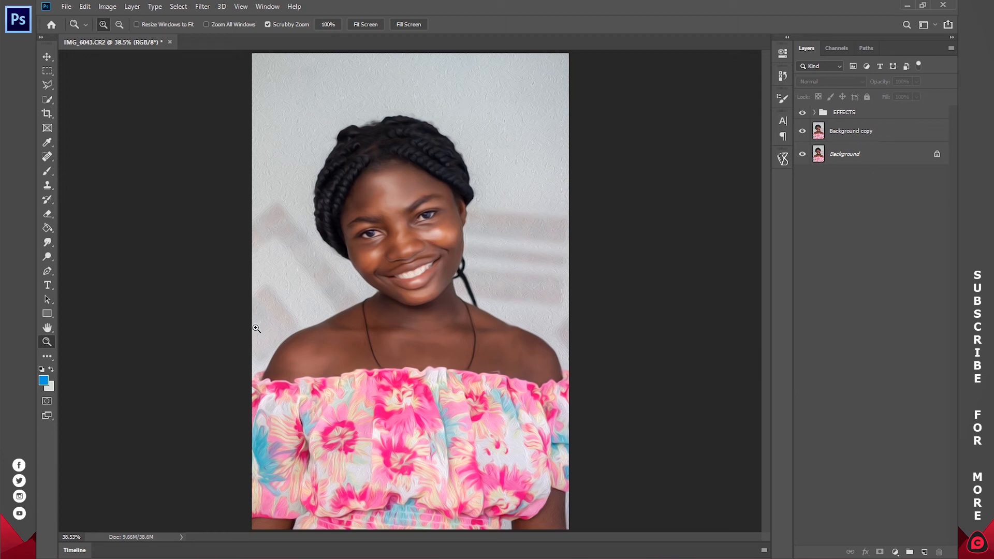
Step: Set the background color to the pink dc248b sampled from the dress's upper edge
left_click(51, 388)
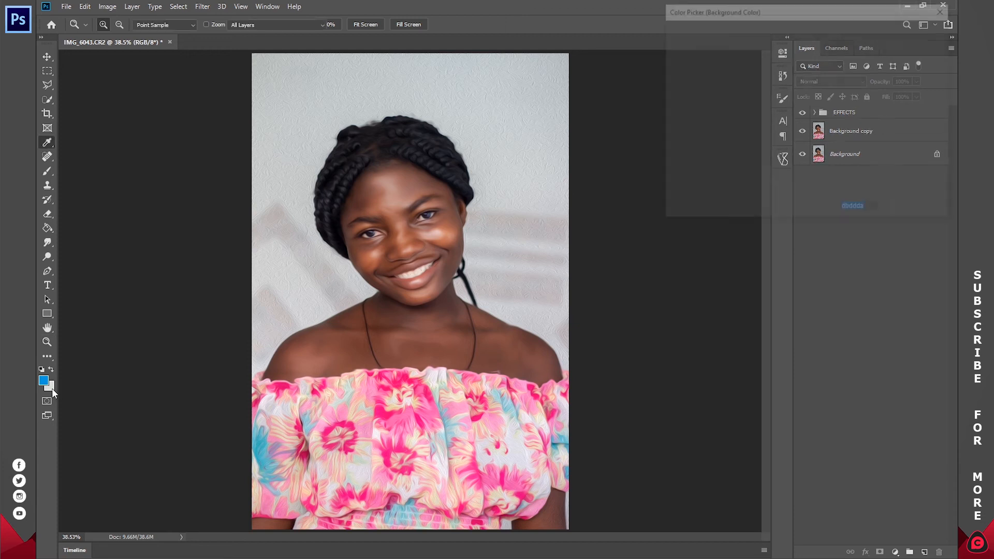
left_click(324, 387)
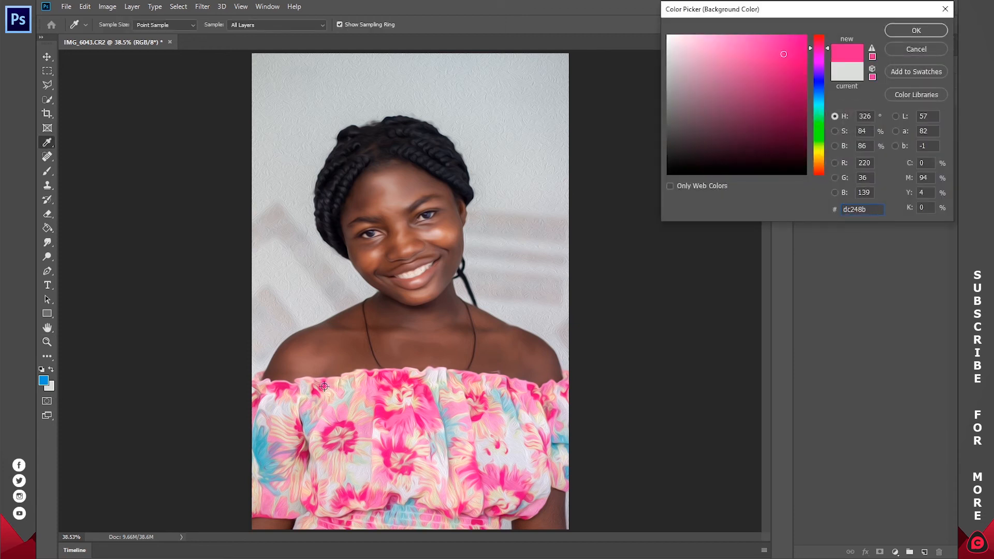
key("Return")
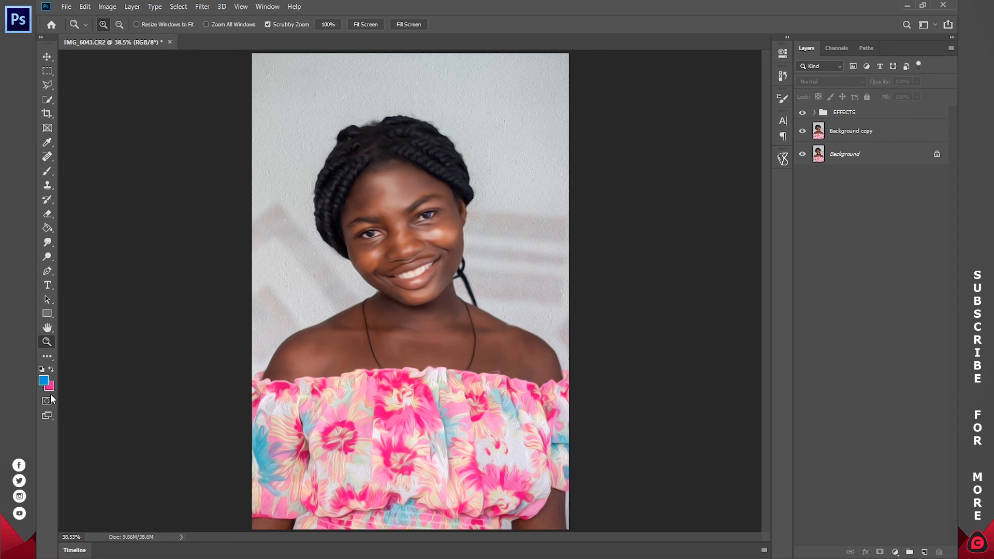
Step: Add a Gradient Fill layer above the EFFECTS group using the Foreground to Background preset, Linear style at 90°
left_click(895, 553)
left_click(891, 369)
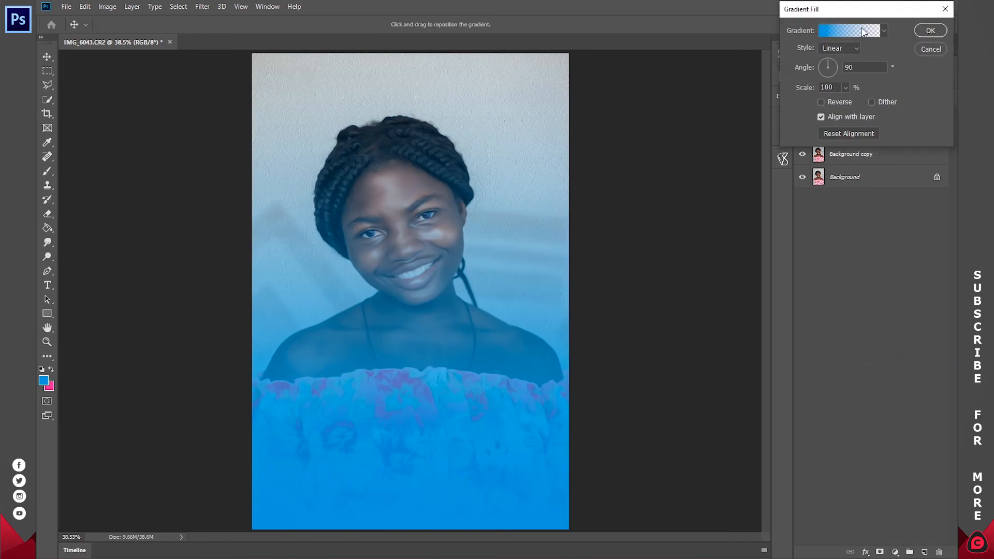
left_click(834, 30)
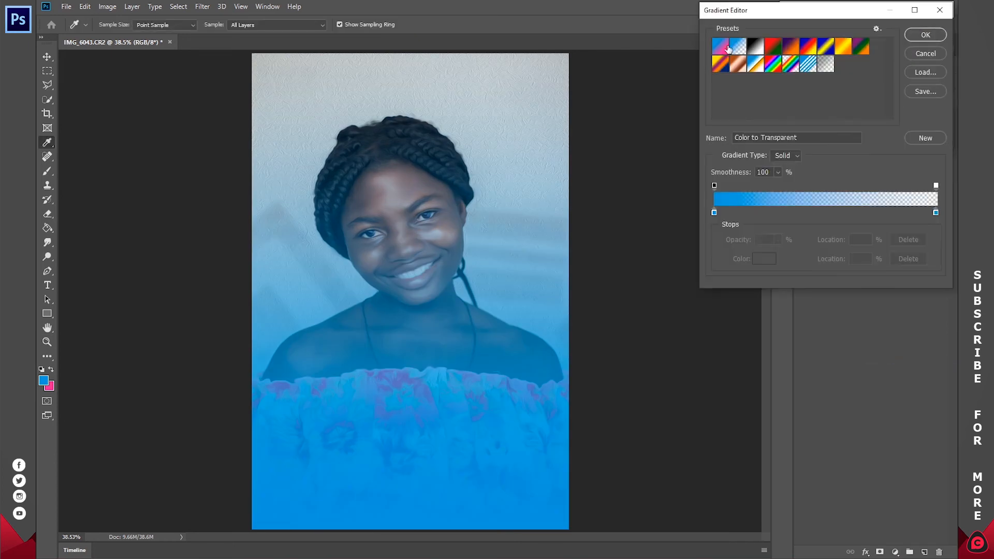
left_click(724, 48)
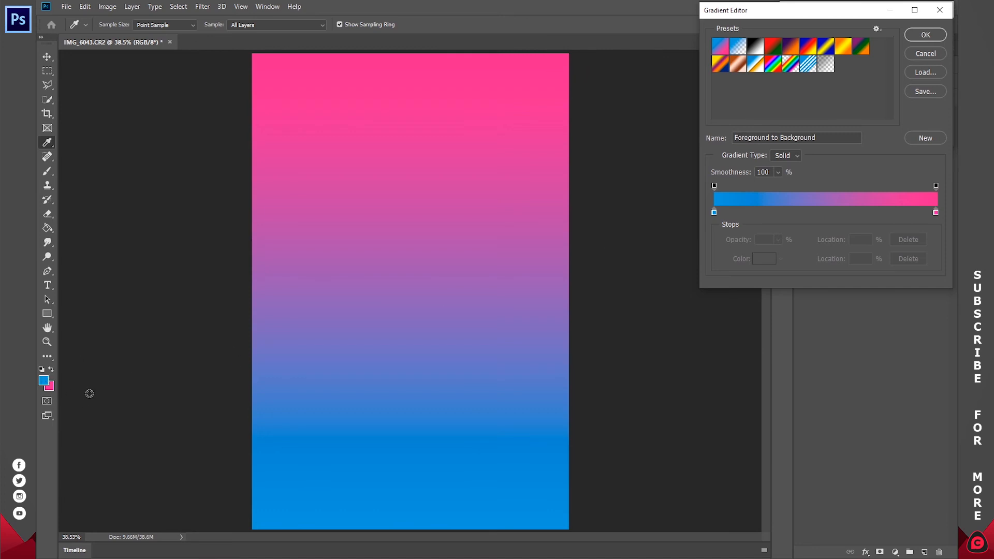
left_click(924, 35)
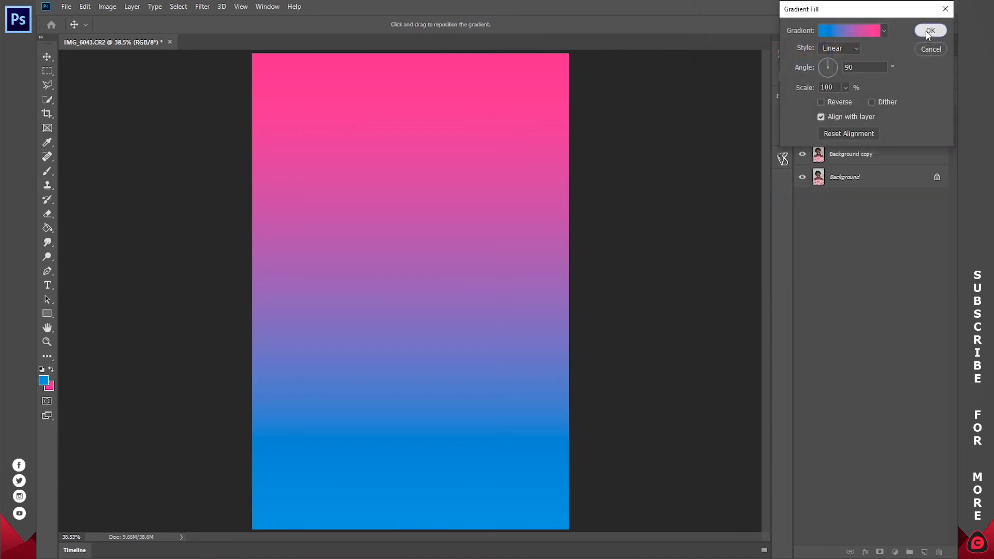
left_click(929, 31)
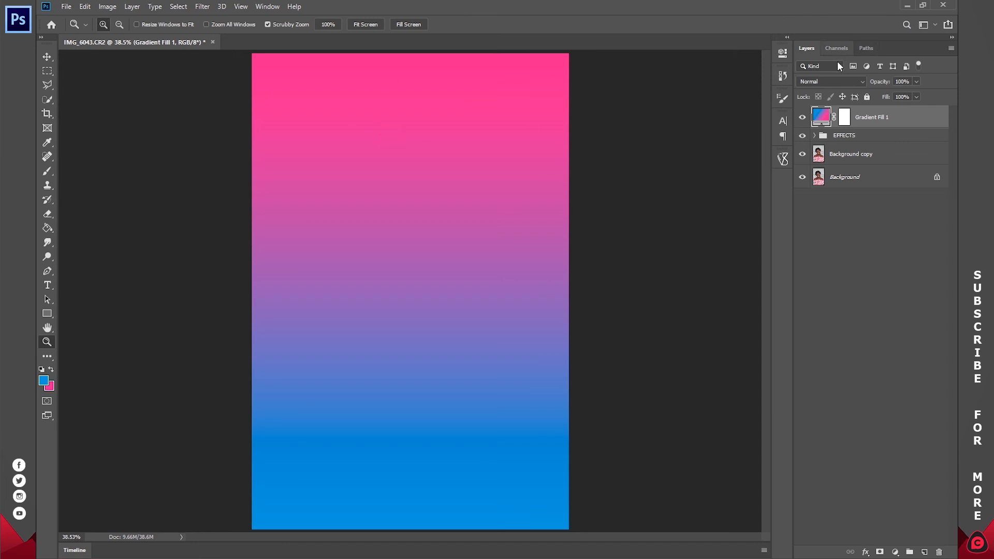
Step: Preview blend modes such as Multiply, Linear Dodge (Add) and Soft Light on the gradient fill layer, and settle on Hard Light
left_click(815, 81)
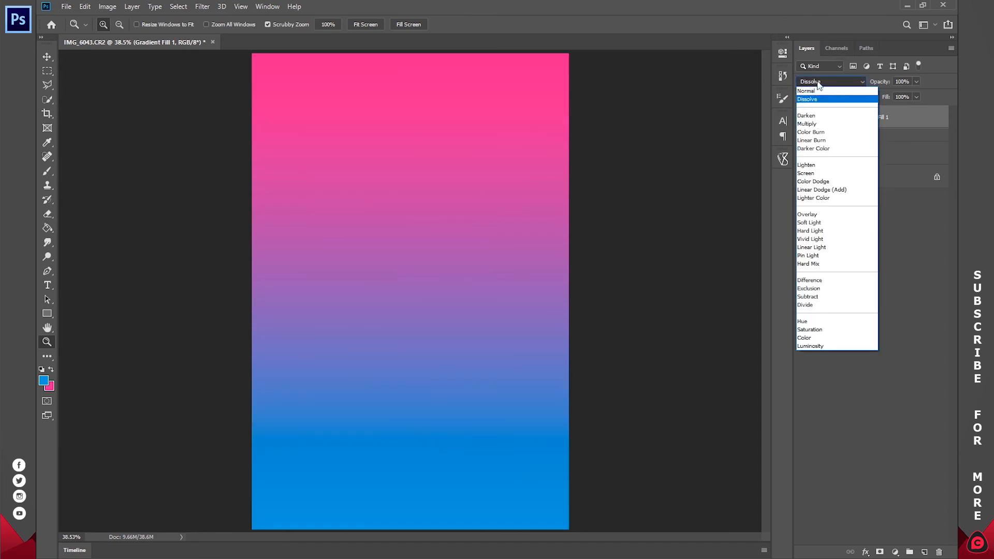
left_click(810, 100)
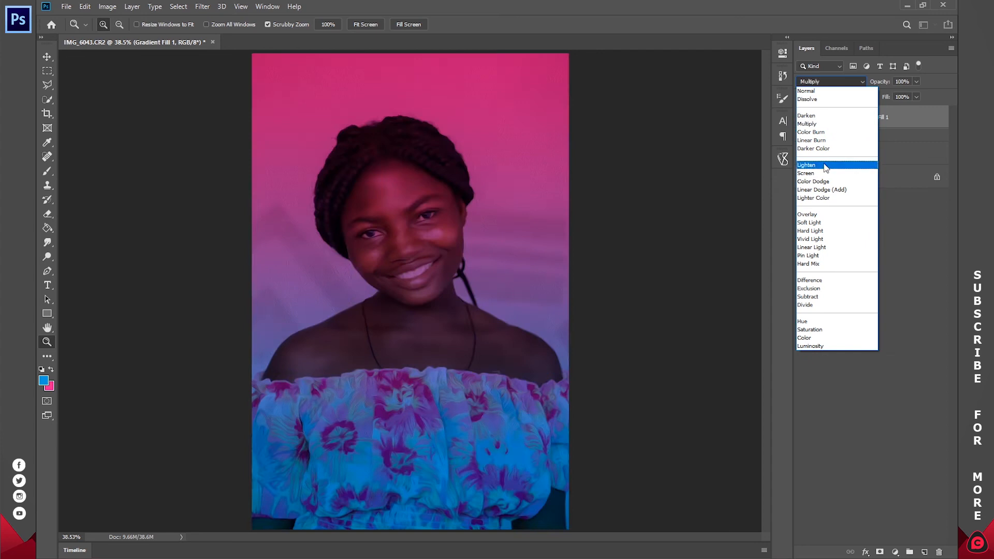
left_click(819, 173)
left_click(816, 81)
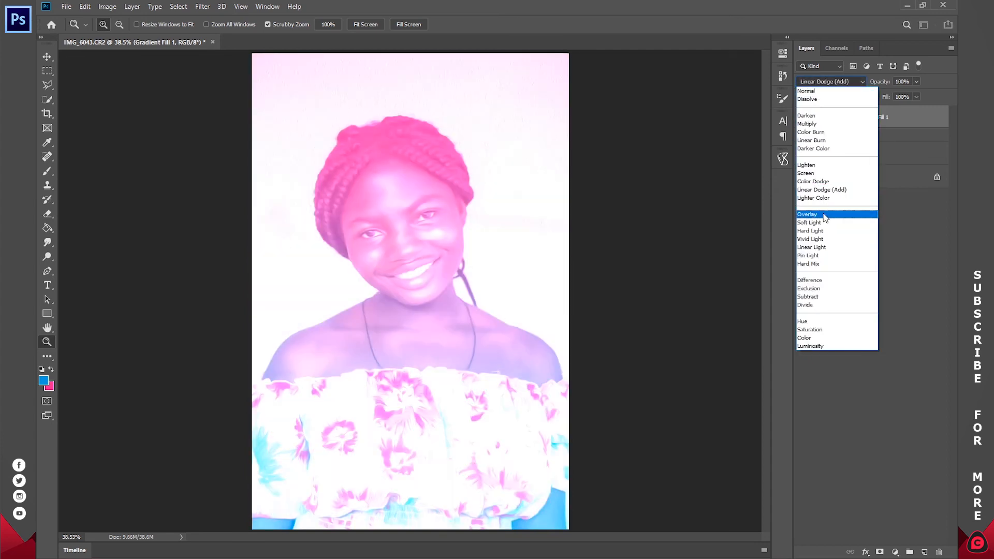
left_click(822, 223)
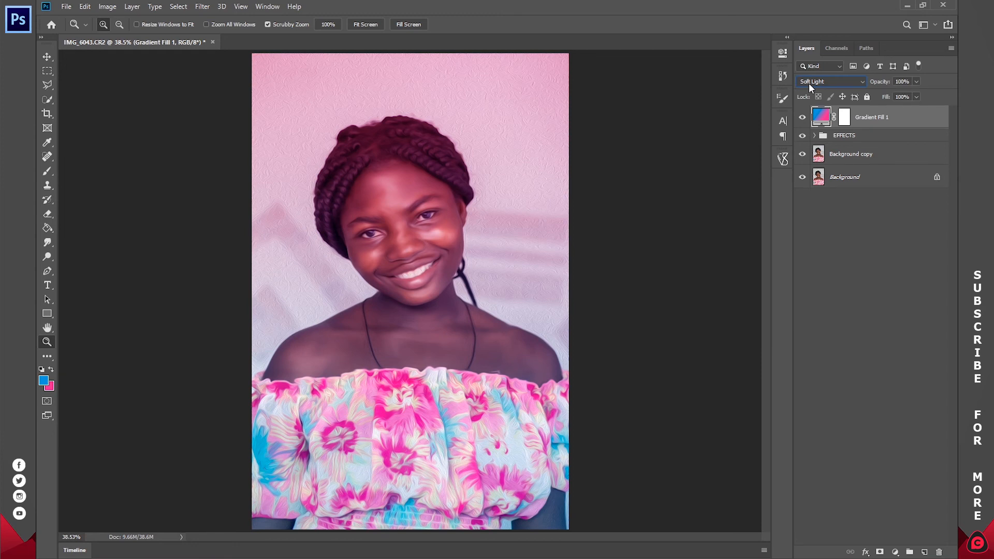
scroll(809, 83, "down", 1)
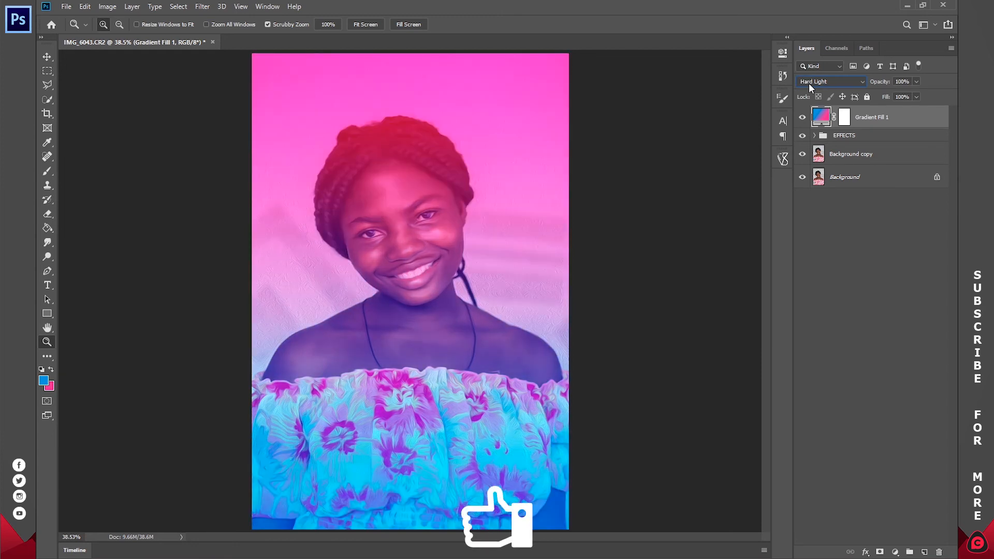
scroll(808, 83, "up", 6)
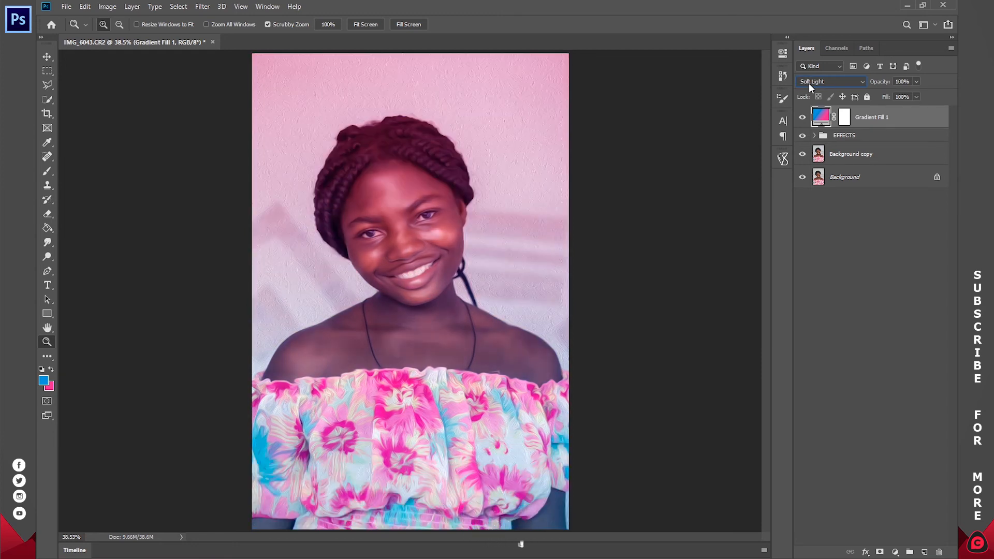
scroll(808, 83, "up", 5)
left_click(808, 82)
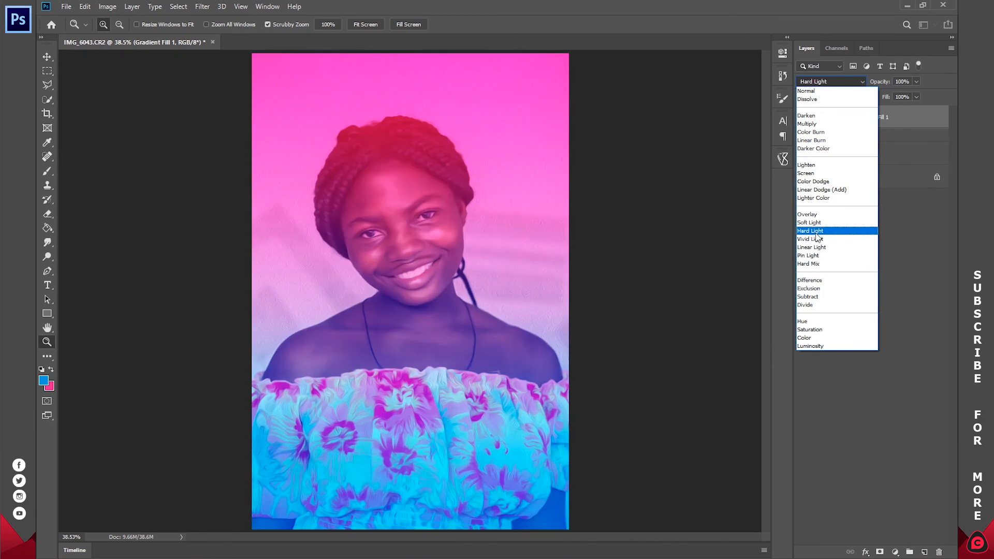
left_click(816, 231)
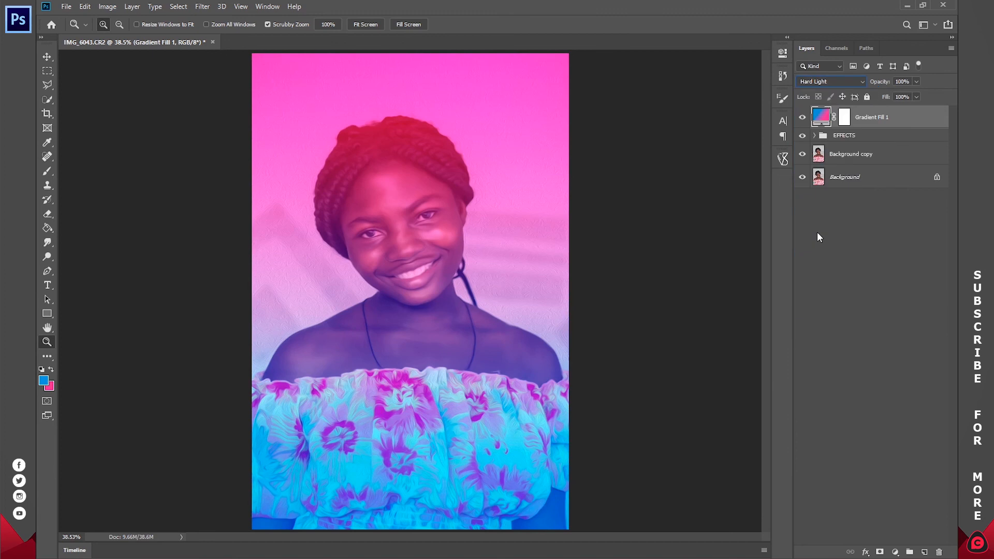
Step: Edit the gradient fill's colors and change the pink end stop to a lighter pink, about fe61b9
double_click(817, 118)
left_click(840, 30)
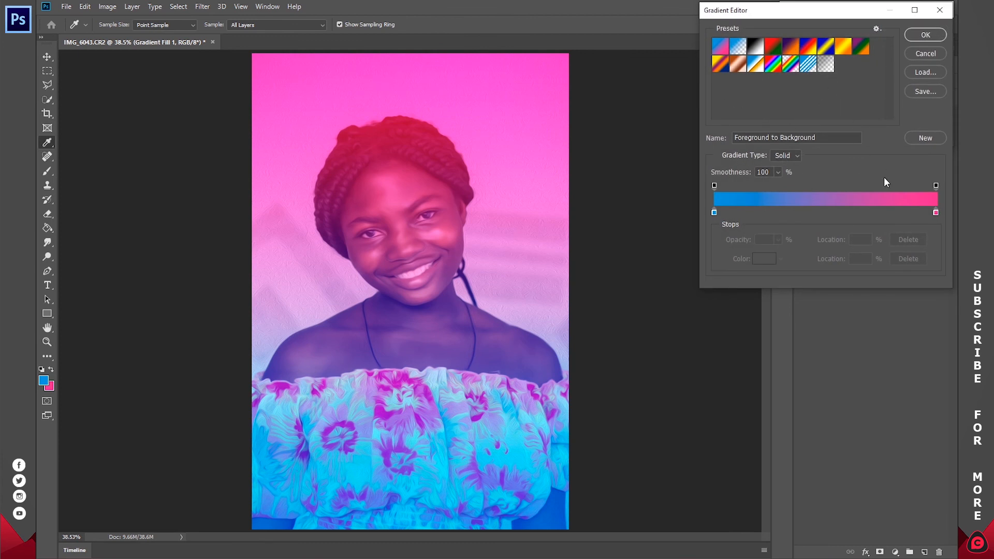
double_click(936, 213)
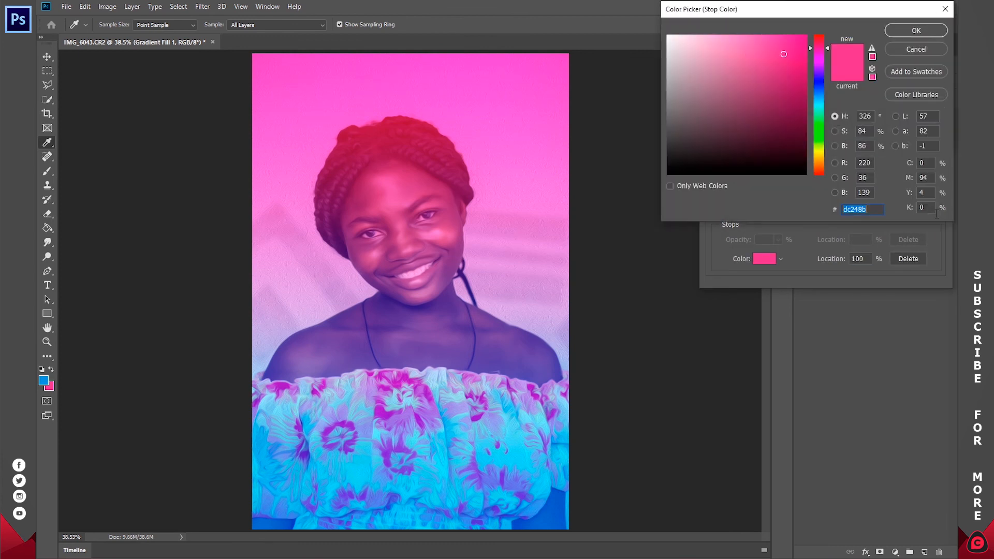
left_click_drag(785, 57, 752, 37)
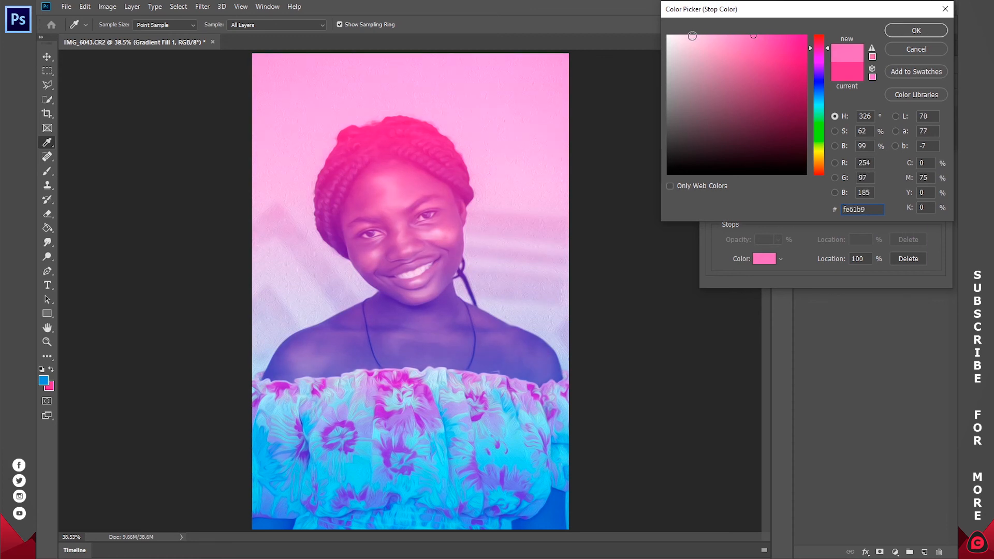
left_click_drag(746, 41, 756, 35)
left_click(915, 31)
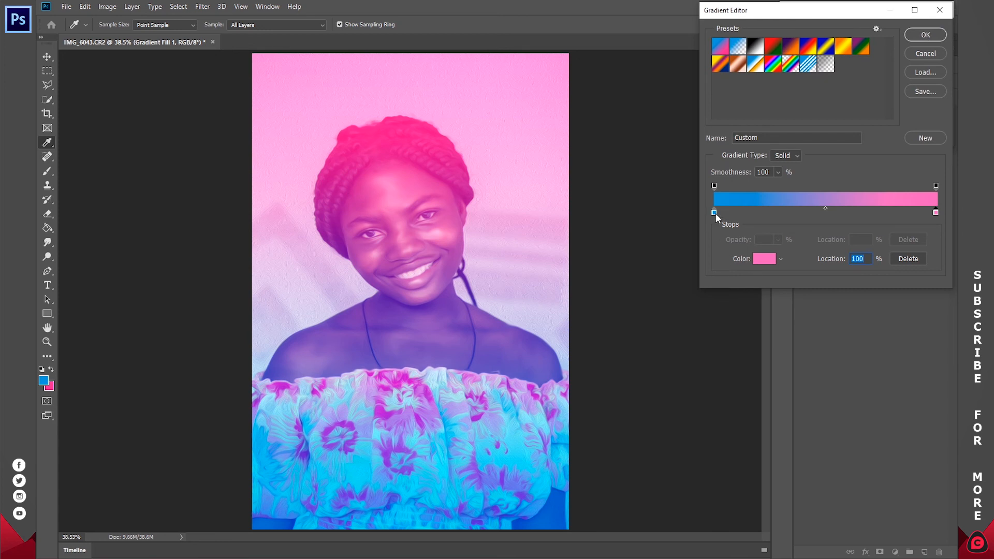
Step: Change the gradient's blue start stop to a slightly brighter blue and apply the edited gradient
double_click(714, 213)
mouse_move(762, 45)
left_mouse_down()
mouse_move(782, 49)
mouse_move(774, 46)
left_mouse_up()
left_click(907, 32)
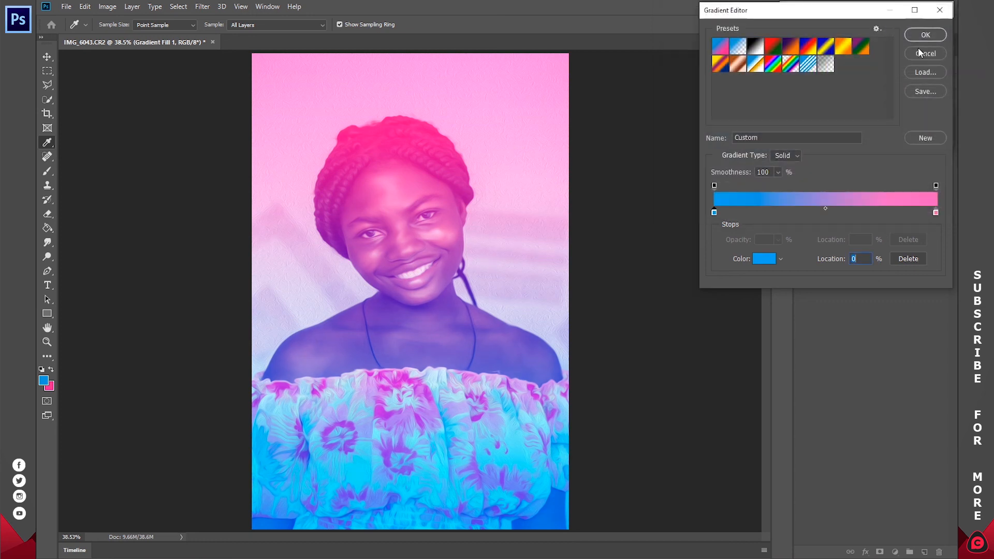
left_click(925, 35)
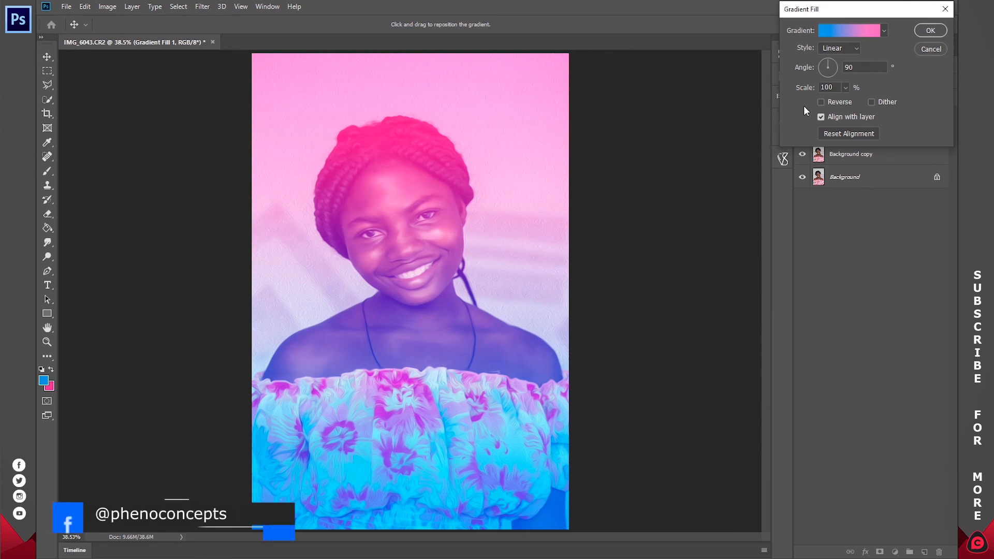
Step: Set the gradient fill's angle to 45°, nudge the gradient slightly on the portrait, and leave it unreversed after previewing Reverse
left_click_drag(834, 64, 834, 62)
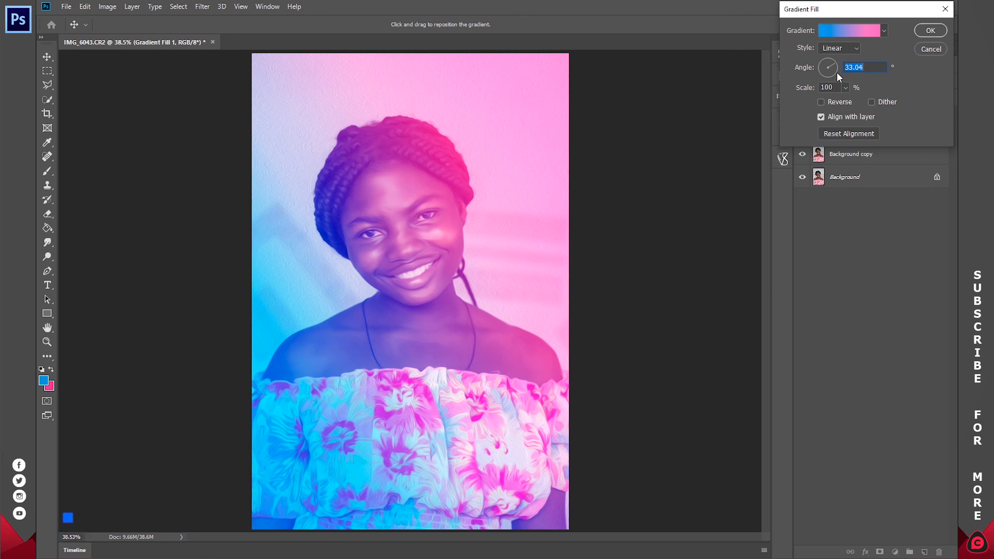
type("45")
left_click_drag(431, 348, 399, 333)
left_click(832, 104)
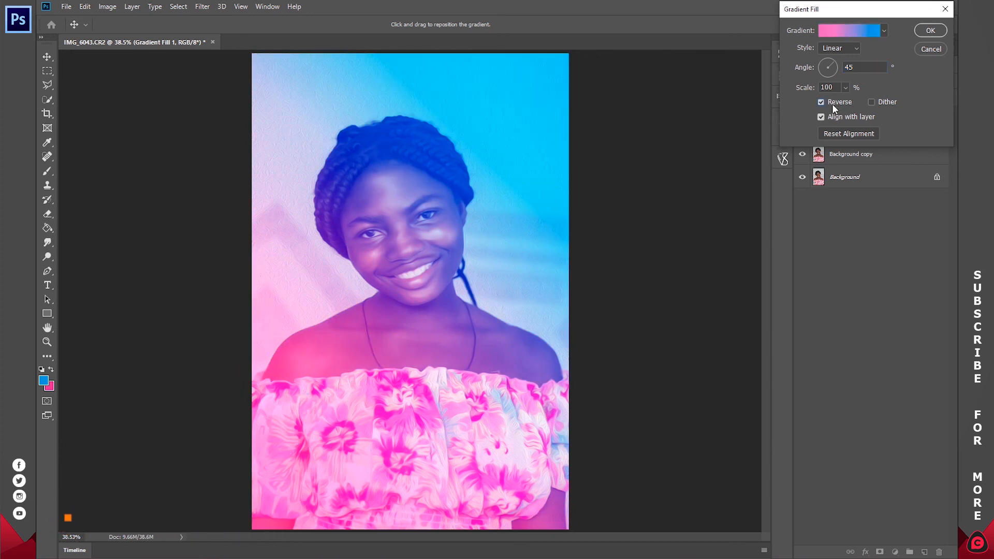
left_click(831, 103)
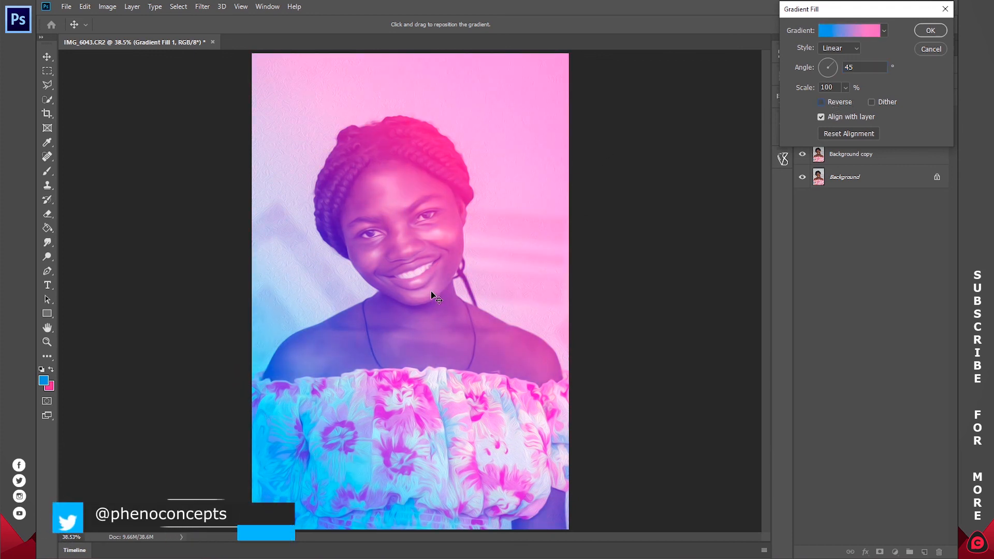
left_click(945, 25)
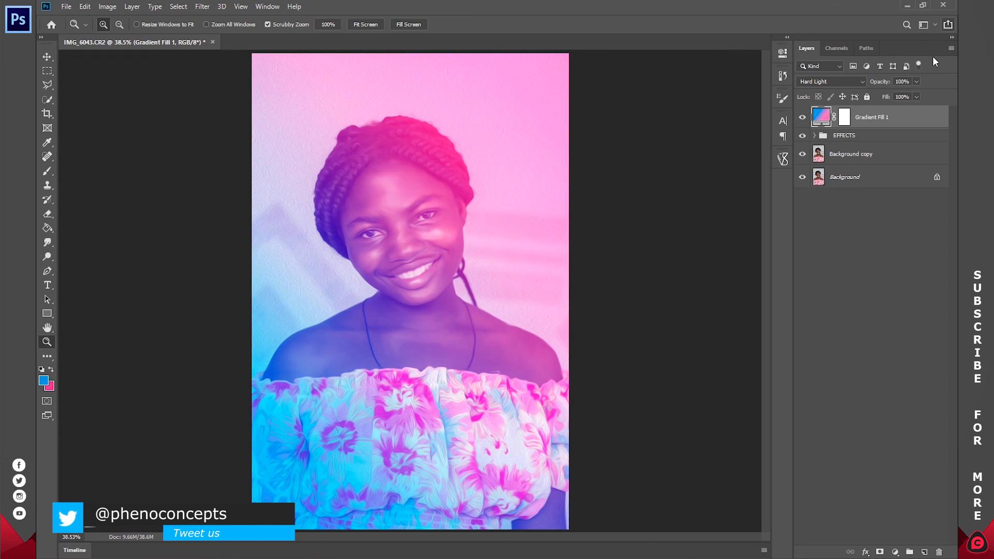
Step: Compare the portrait with and without the gradient fill, then try 50% layer opacity and settle on 30%
left_click(802, 118)
left_click(802, 119)
left_click(887, 83)
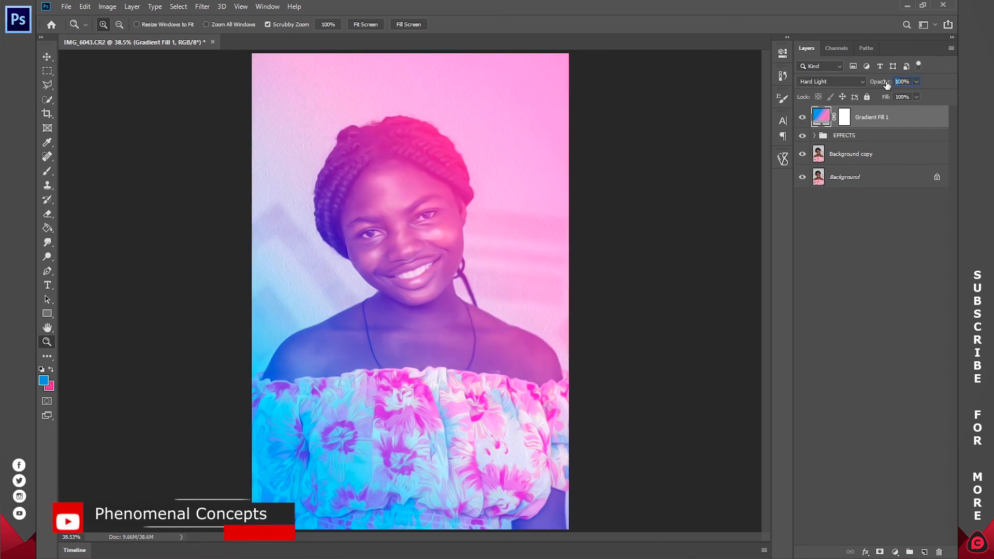
type("50")
key("Return")
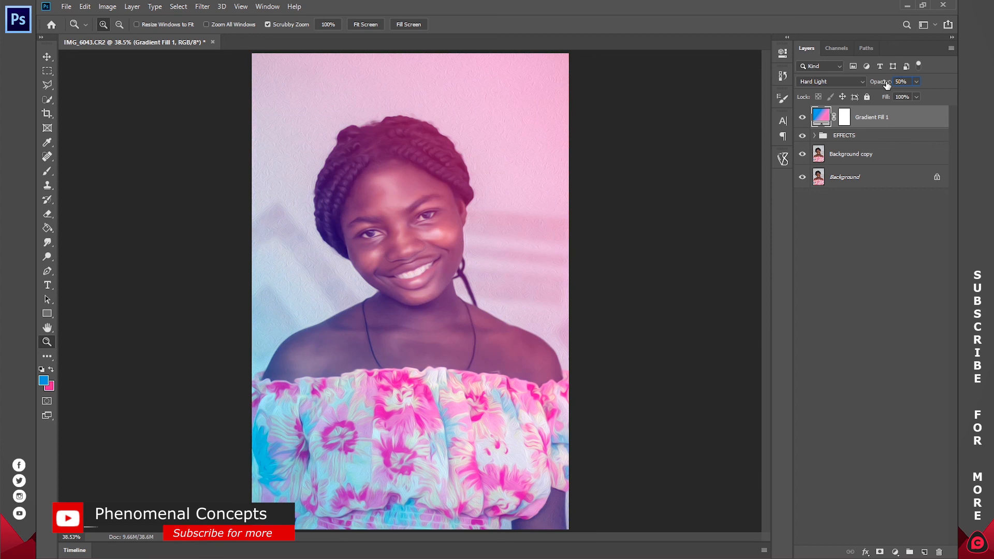
type("30")
key("Return")
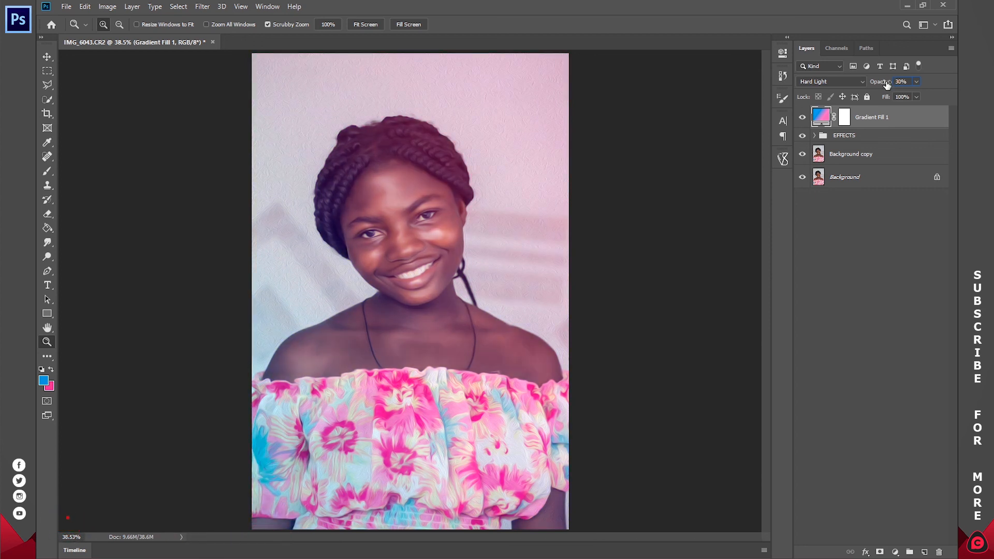